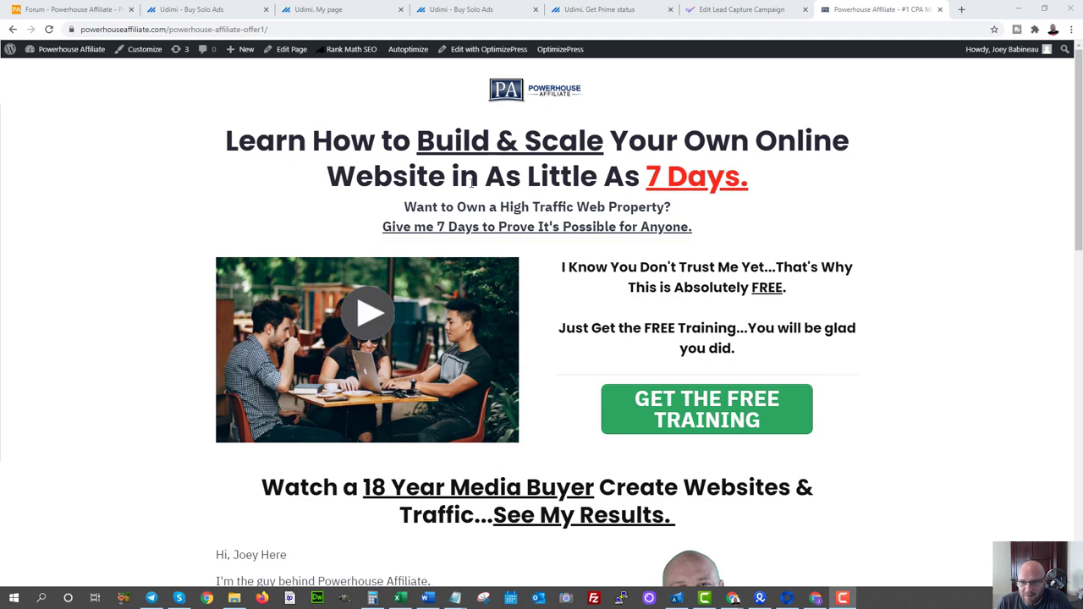
- Scroll the Powerhouse Affiliate landing page and bring up the free-training opt-in popup
{"action": "scroll", "coordinate": [471, 186], "scroll_direction": "down", "scroll_amount": 2}
{"action": "scroll", "coordinate": [478, 190], "scroll_direction": "up", "scroll_amount": 2}
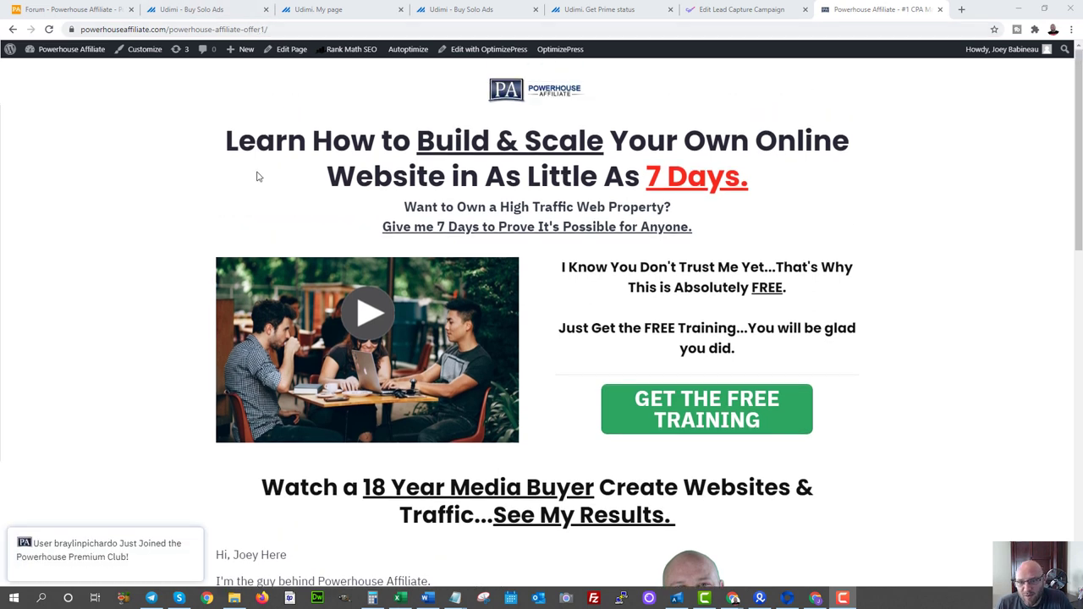
{"action": "scroll", "coordinate": [733, 344], "scroll_direction": "down", "scroll_amount": 2}
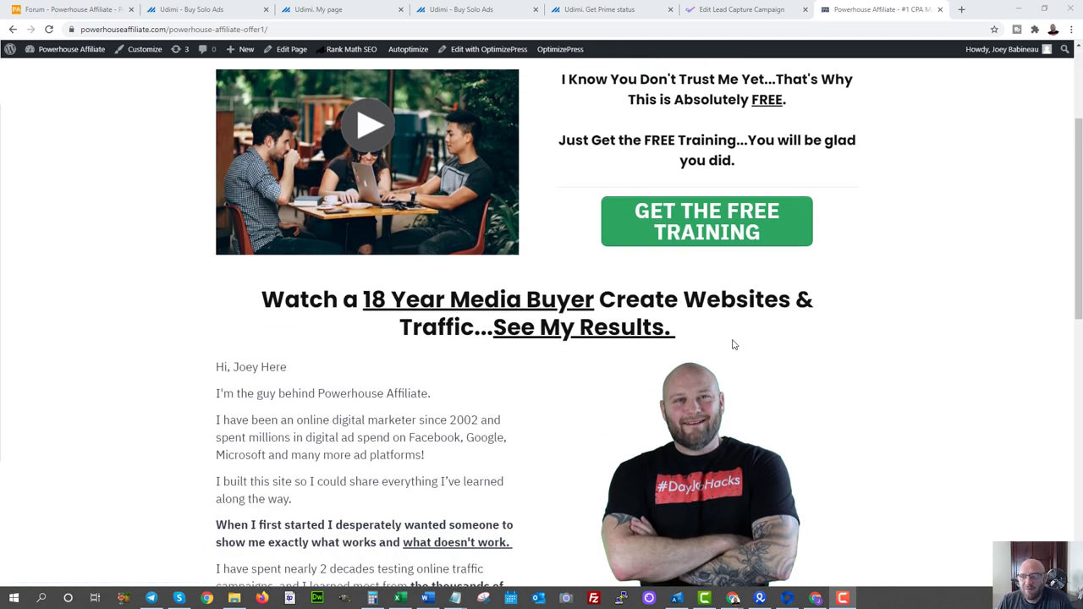
{"action": "scroll", "coordinate": [733, 343], "scroll_direction": "up", "scroll_amount": 2}
{"action": "left_click", "coordinate": [702, 423]}
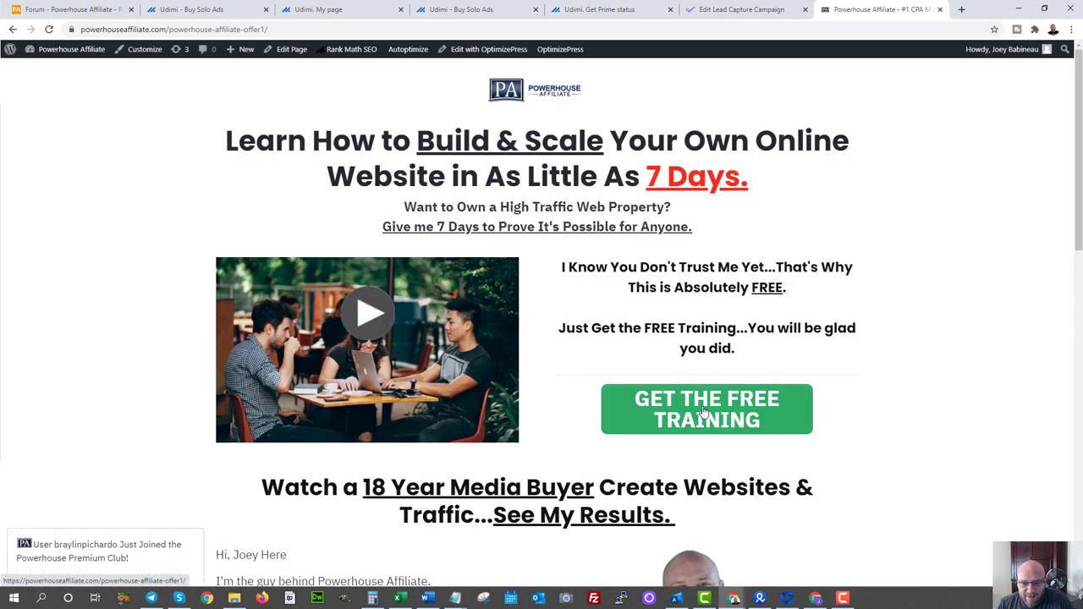
- Select the popup's e-mail field and submit with Get Instant Access Now to reach the thank-you video page
{"action": "left_click", "coordinate": [702, 412]}
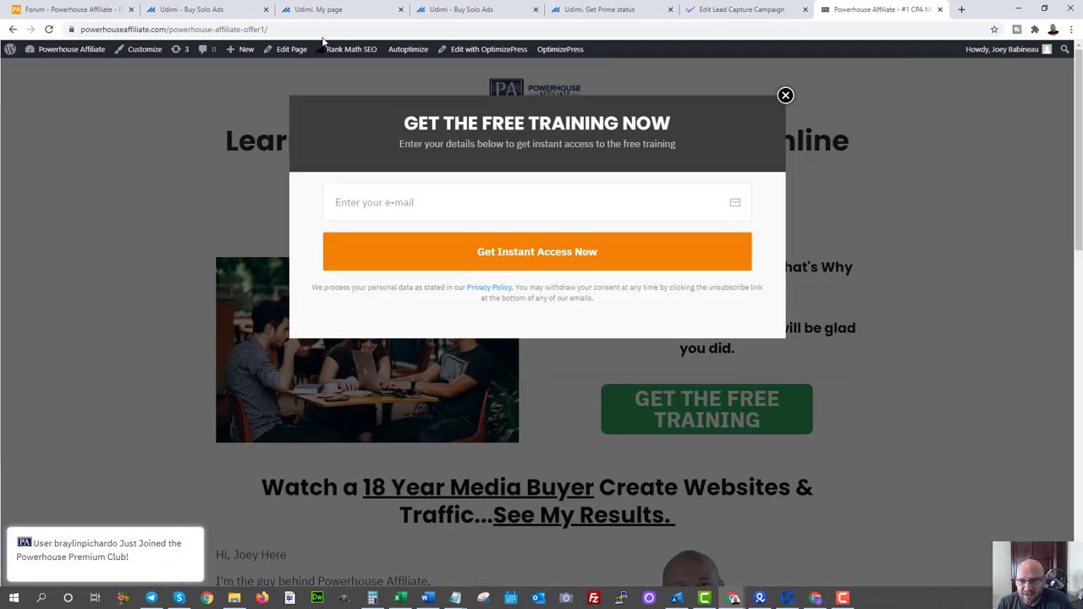
{"action": "left_click", "coordinate": [462, 251]}
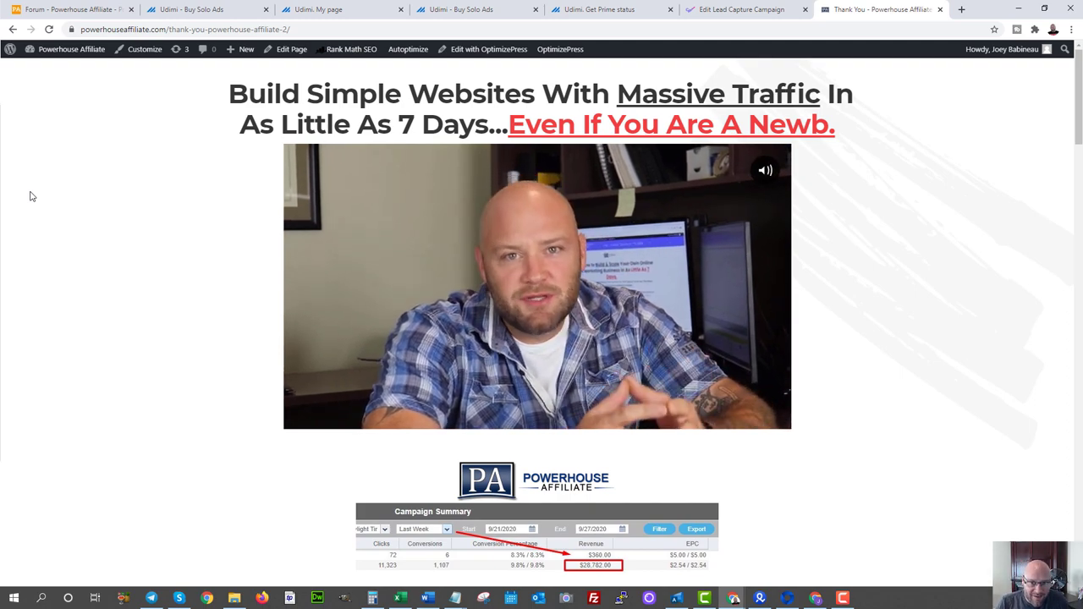
{"action": "scroll", "coordinate": [86, 209], "scroll_direction": "down", "scroll_amount": 2}
{"action": "scroll", "coordinate": [86, 209], "scroll_direction": "down", "scroll_amount": 2}
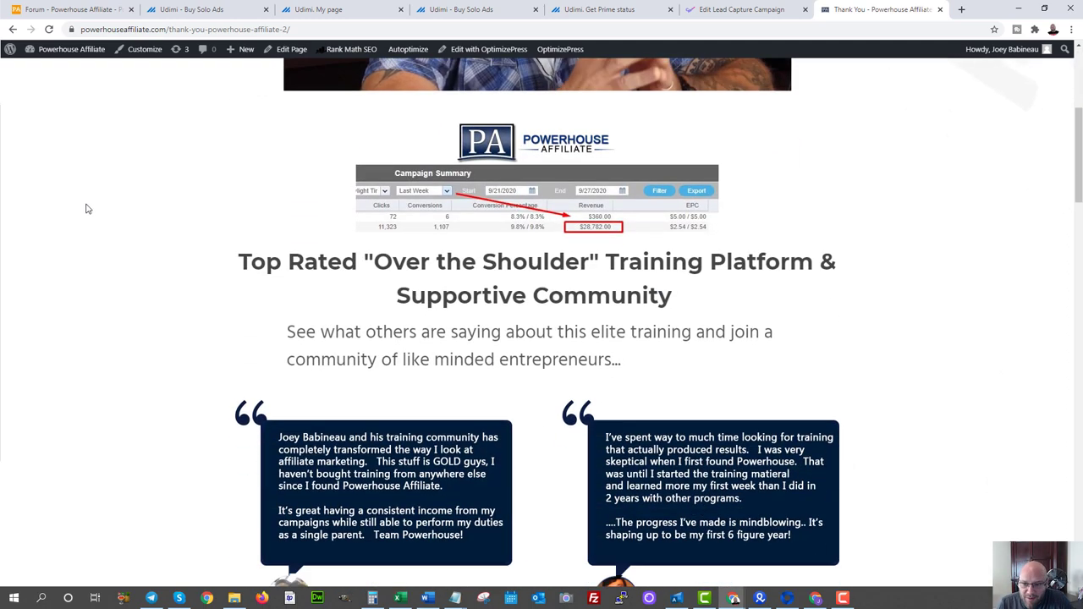
{"action": "scroll", "coordinate": [86, 209], "scroll_direction": "down", "scroll_amount": 2}
{"action": "scroll", "coordinate": [86, 209], "scroll_direction": "down", "scroll_amount": 2}
{"action": "scroll", "coordinate": [85, 209], "scroll_direction": "up", "scroll_amount": 3}
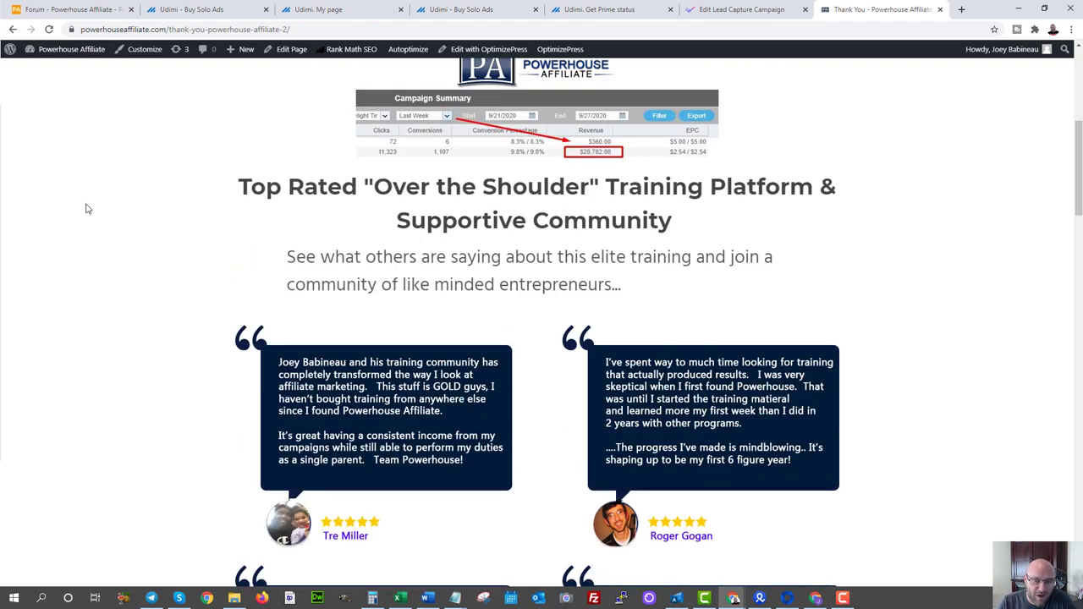
{"action": "scroll", "coordinate": [110, 224], "scroll_direction": "down", "scroll_amount": 3}
{"action": "scroll", "coordinate": [110, 224], "scroll_direction": "down", "scroll_amount": 3}
{"action": "scroll", "coordinate": [113, 226], "scroll_direction": "down", "scroll_amount": 3}
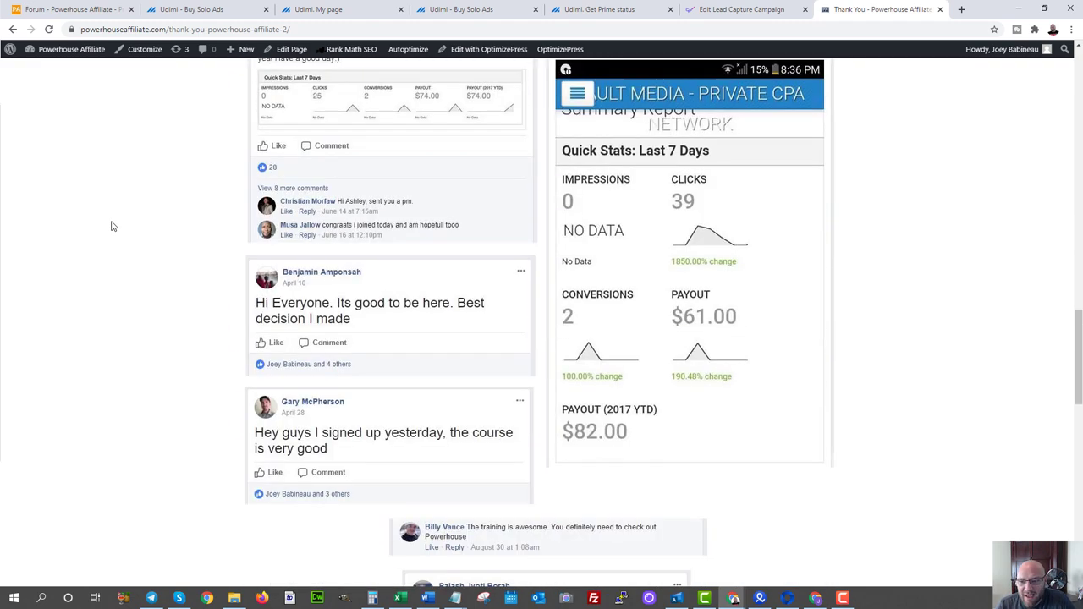
{"action": "scroll", "coordinate": [111, 225], "scroll_direction": "down", "scroll_amount": 5}
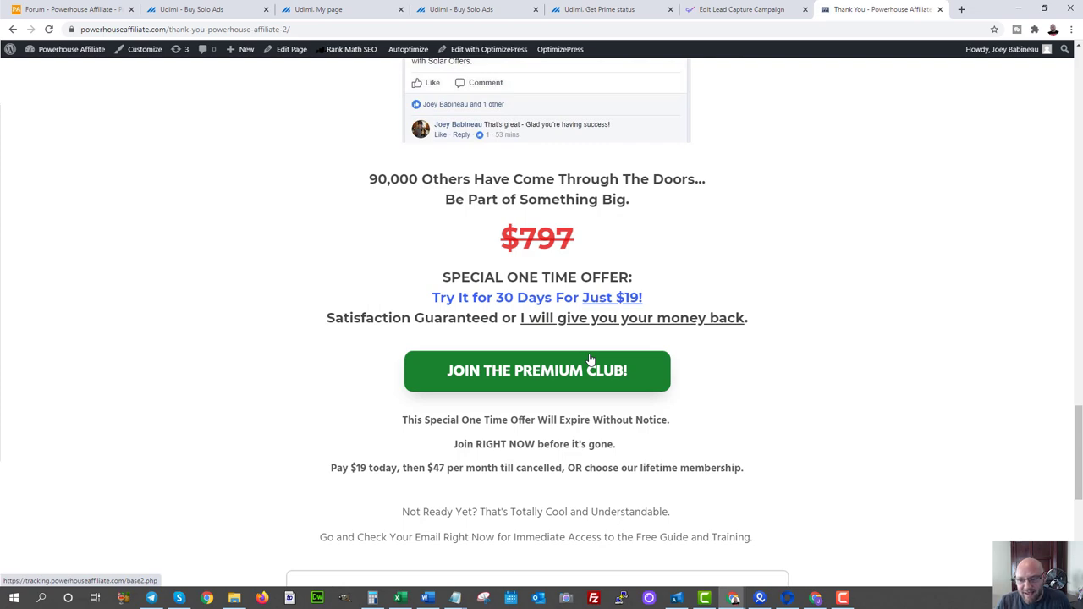
{"action": "scroll", "coordinate": [587, 356], "scroll_direction": "up", "scroll_amount": 3}
{"action": "scroll", "coordinate": [587, 356], "scroll_direction": "up", "scroll_amount": 5}
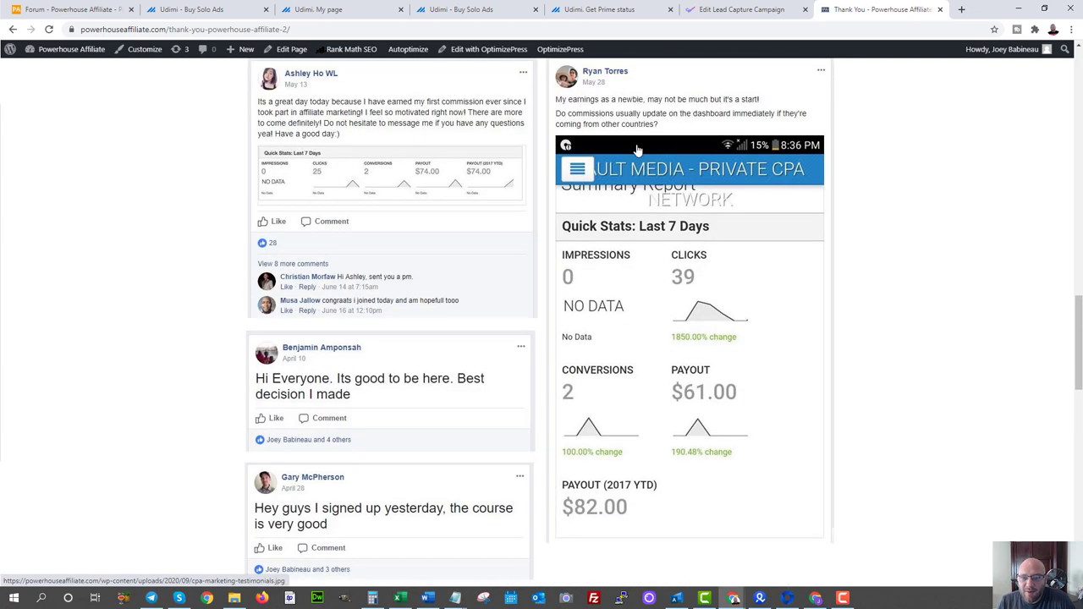
{"action": "scroll", "coordinate": [636, 149], "scroll_direction": "up", "scroll_amount": 5}
{"action": "scroll", "coordinate": [639, 150], "scroll_direction": "up", "scroll_amount": 5}
{"action": "scroll", "coordinate": [639, 150], "scroll_direction": "up", "scroll_amount": 5}
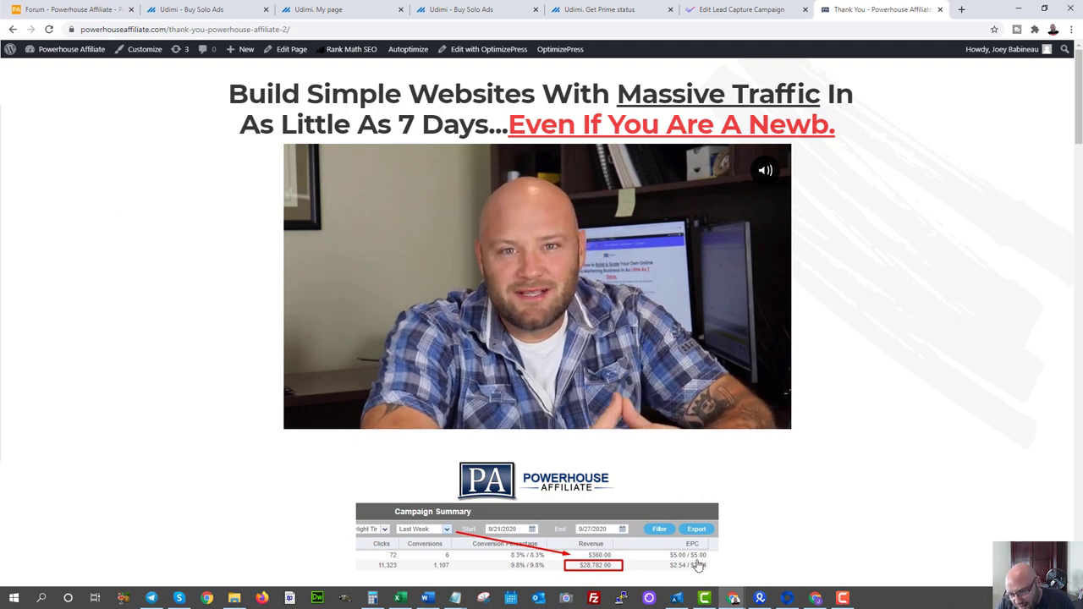
{"action": "scroll", "coordinate": [534, 471], "scroll_direction": "down", "scroll_amount": 4}
{"action": "scroll", "coordinate": [534, 471], "scroll_direction": "down", "scroll_amount": 1}
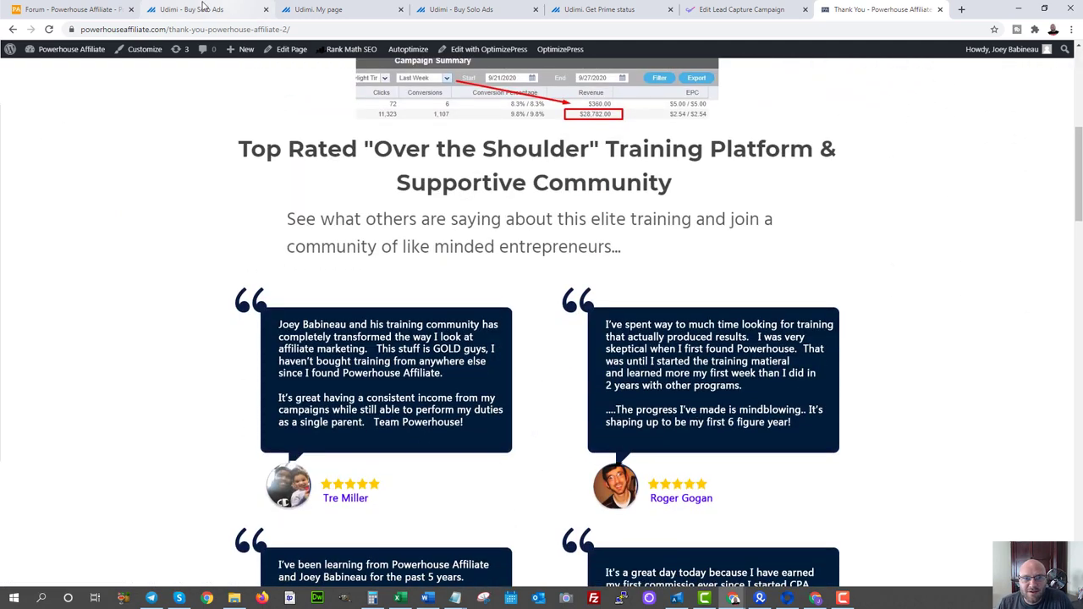
- Switch to the 'Udimi - Buy Solo Ads' tab showing the 'Get Quality Advertising. Today' sign-up page
{"action": "left_click", "coordinate": [200, 8]}
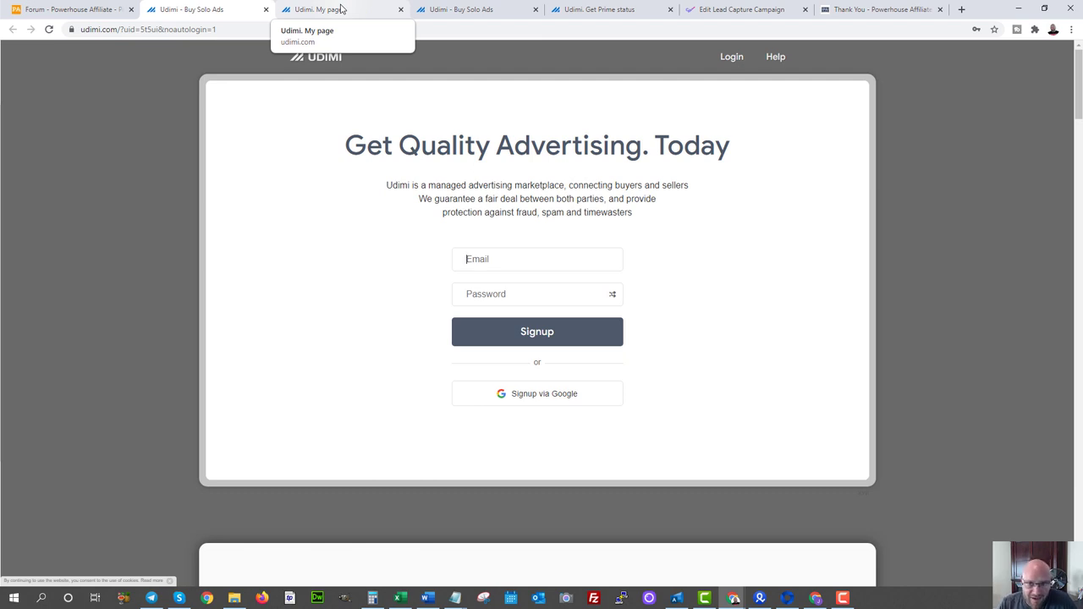
- Go to the 'Udimi. My page' dashboard and browse My Orders, the affiliate section and promoted sellers
{"action": "left_click", "coordinate": [342, 9]}
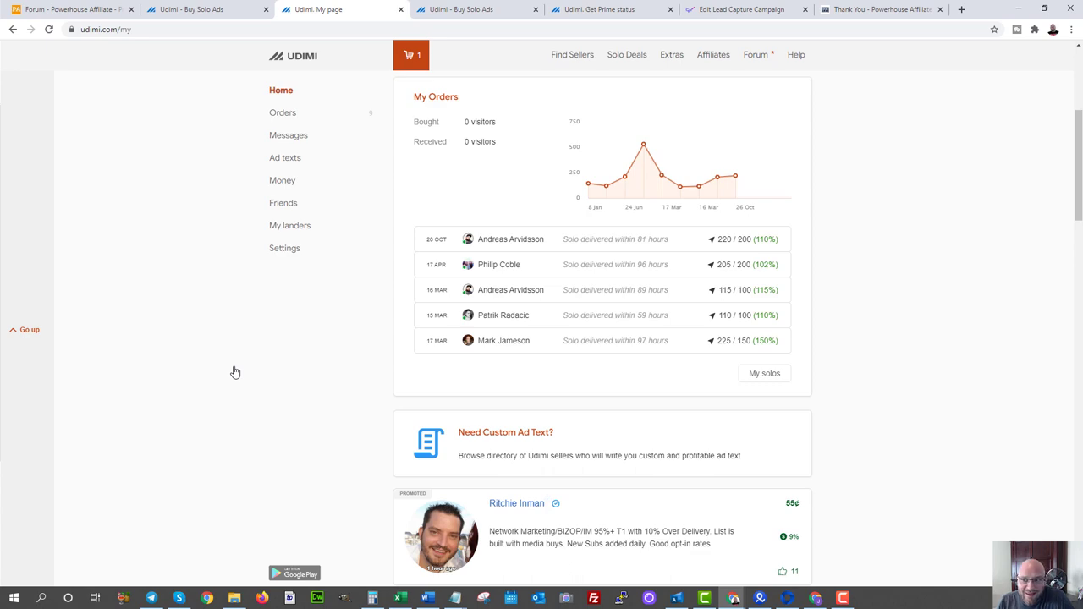
{"action": "scroll", "coordinate": [143, 267], "scroll_direction": "down", "scroll_amount": 1}
{"action": "scroll", "coordinate": [707, 280], "scroll_direction": "down", "scroll_amount": 3}
{"action": "scroll", "coordinate": [707, 279], "scroll_direction": "down", "scroll_amount": 2}
{"action": "scroll", "coordinate": [707, 279], "scroll_direction": "down", "scroll_amount": 2}
{"action": "scroll", "coordinate": [707, 280], "scroll_direction": "down", "scroll_amount": 1}
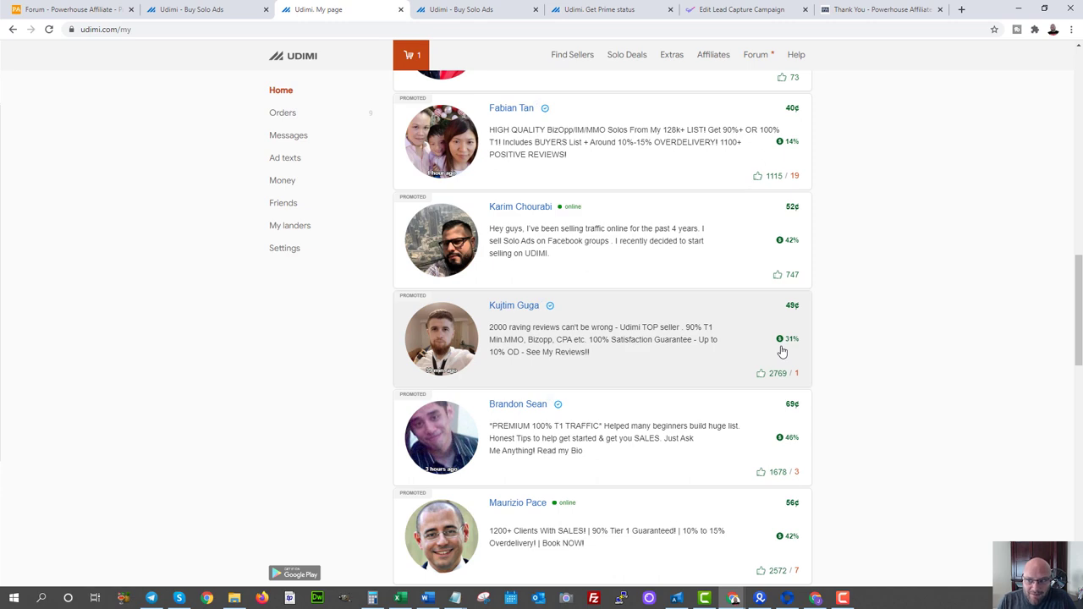
{"action": "scroll", "coordinate": [782, 351], "scroll_direction": "up", "scroll_amount": 2}
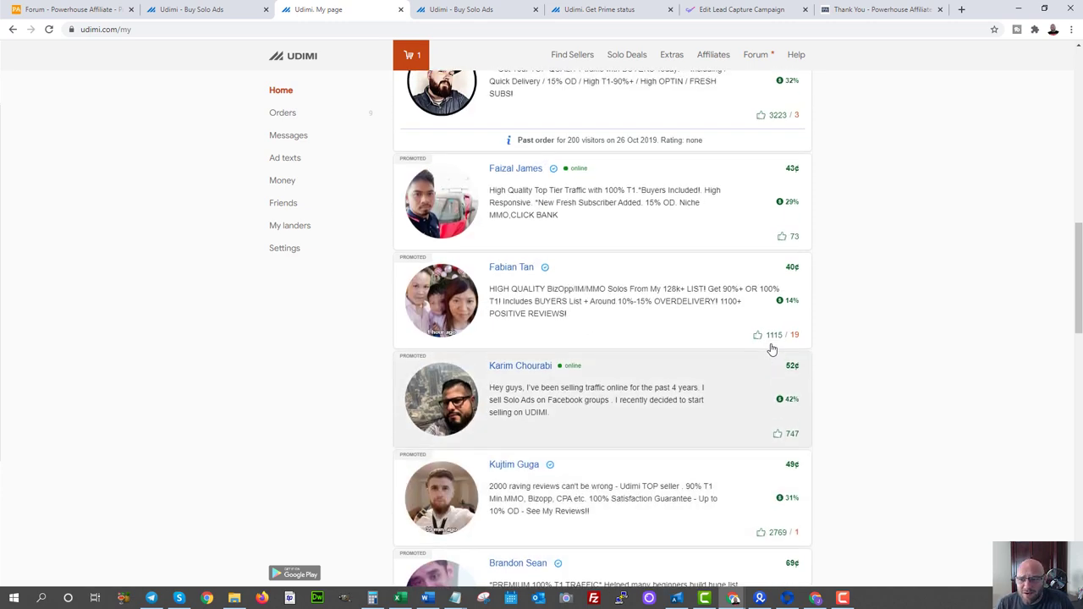
{"action": "scroll", "coordinate": [772, 350], "scroll_direction": "up", "scroll_amount": 3}
{"action": "scroll", "coordinate": [772, 350], "scroll_direction": "up", "scroll_amount": 2}
{"action": "scroll", "coordinate": [772, 350], "scroll_direction": "up", "scroll_amount": 3}
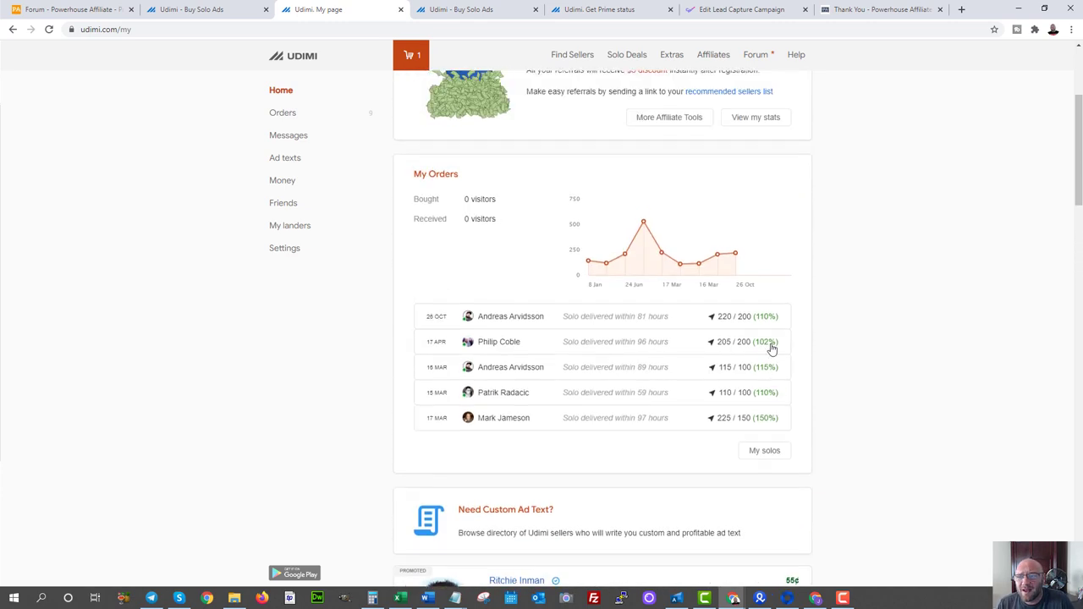
{"action": "scroll", "coordinate": [772, 350], "scroll_direction": "up", "scroll_amount": 2}
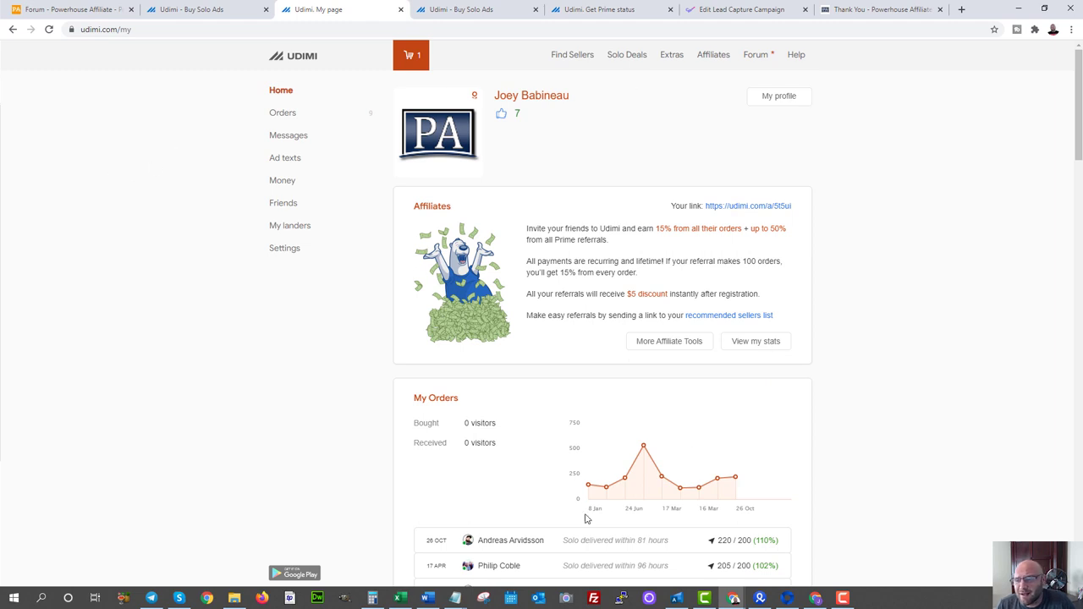
{"action": "mouse_move", "coordinate": [643, 445]}
{"action": "scroll", "coordinate": [516, 190], "scroll_direction": "down", "scroll_amount": 2}
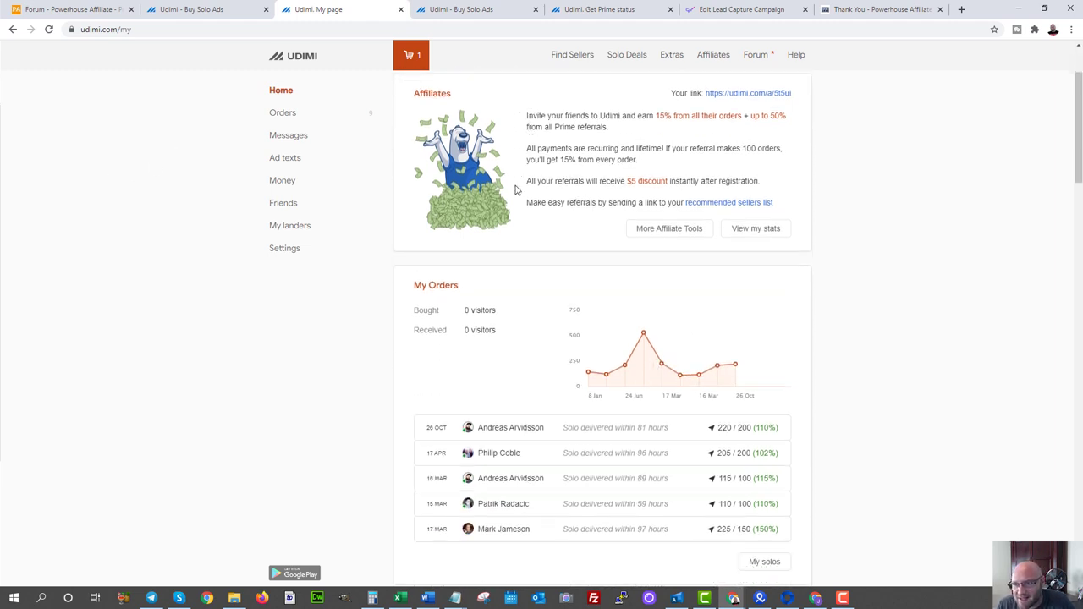
{"action": "scroll", "coordinate": [516, 191], "scroll_direction": "down", "scroll_amount": 1}
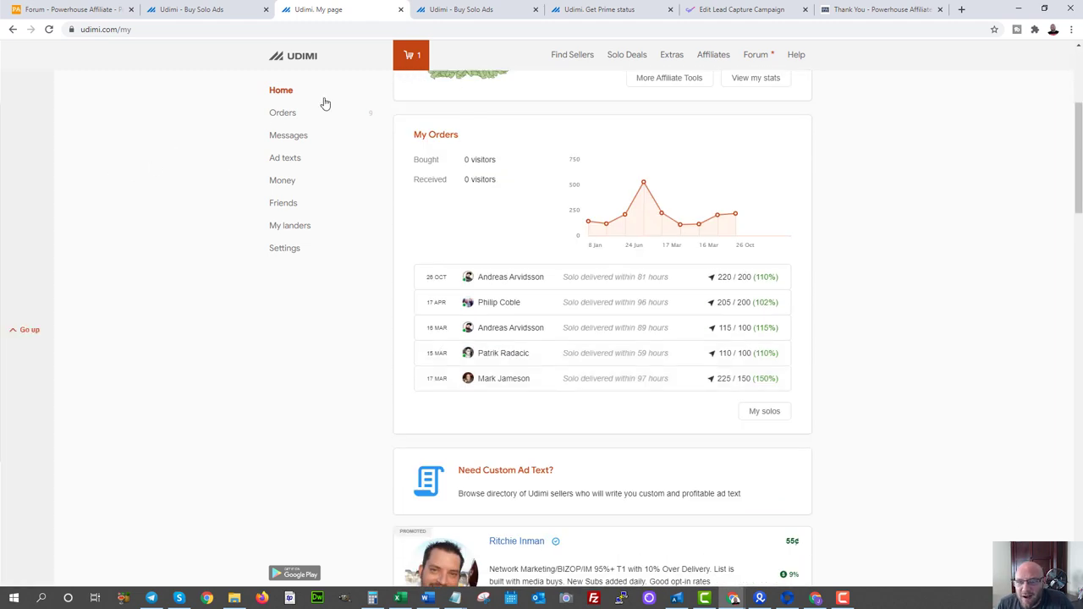
- Check the cart's pending $87 order, then the filtered Find Sellers search
{"action": "left_click", "coordinate": [408, 59]}
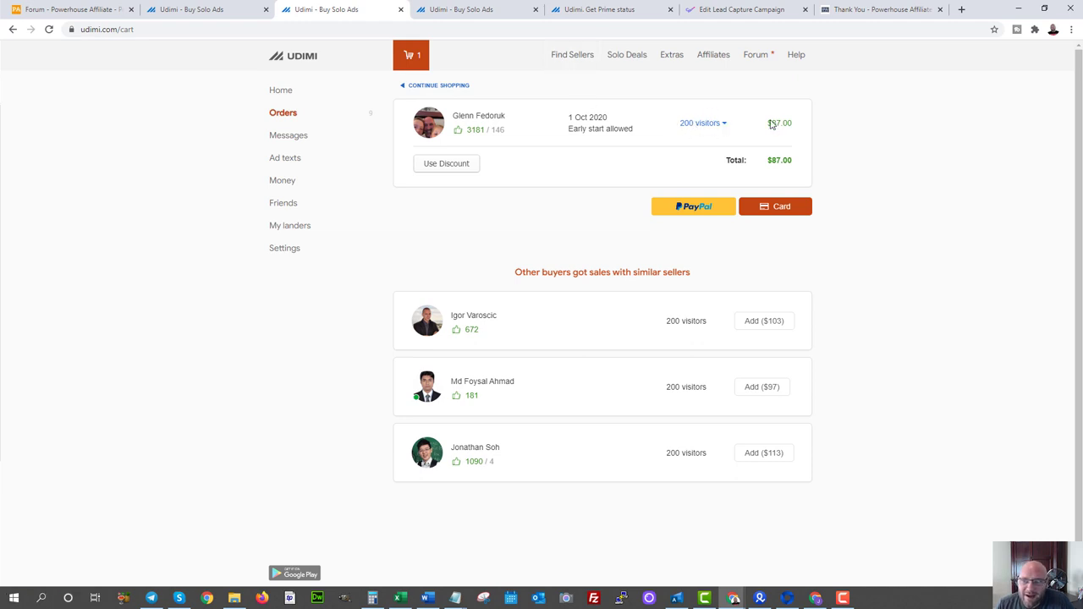
{"action": "left_click", "coordinate": [564, 57]}
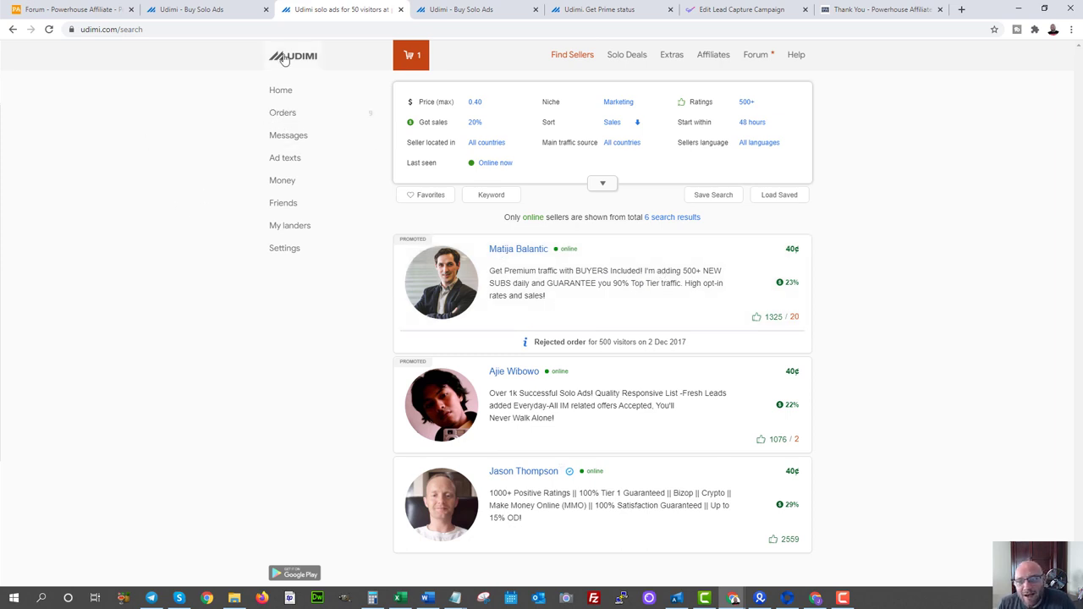
{"action": "left_click", "coordinate": [285, 167]}
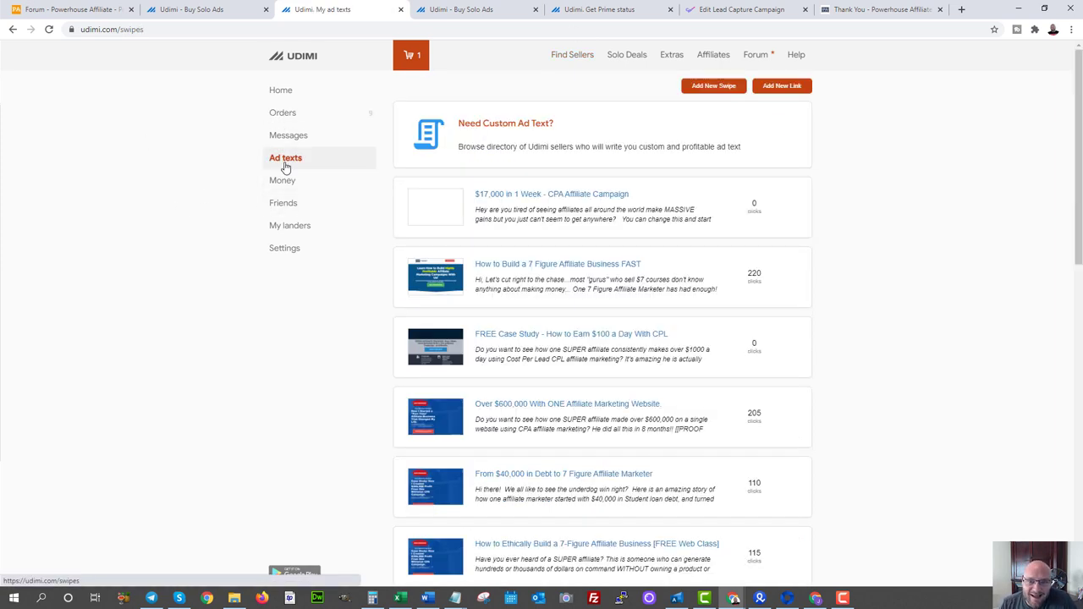
{"action": "scroll", "coordinate": [694, 195], "scroll_direction": "down", "scroll_amount": 3}
{"action": "scroll", "coordinate": [705, 207], "scroll_direction": "down", "scroll_amount": 6}
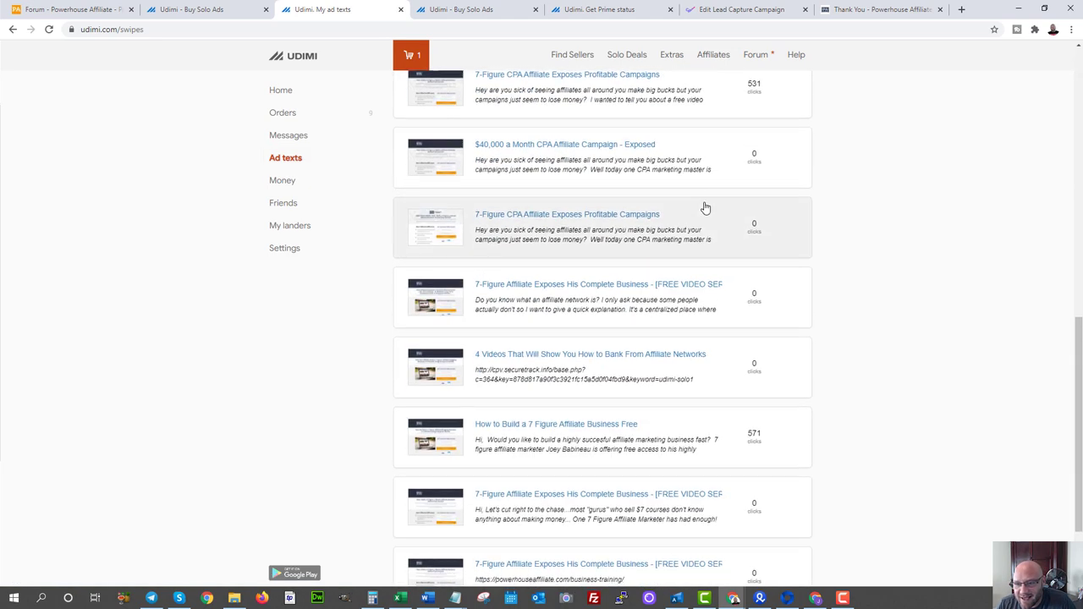
{"action": "scroll", "coordinate": [705, 207], "scroll_direction": "up", "scroll_amount": 4}
{"action": "scroll", "coordinate": [705, 208], "scroll_direction": "up", "scroll_amount": 5}
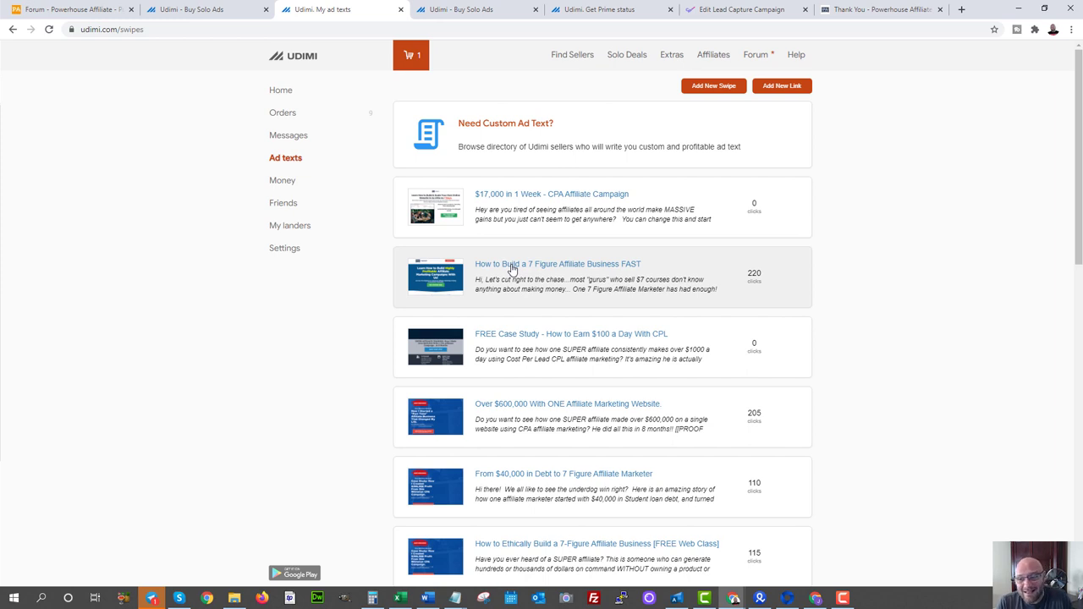
- Open the '$17,000 in 1 Week' ad text and read through it
{"action": "left_click", "coordinate": [564, 230]}
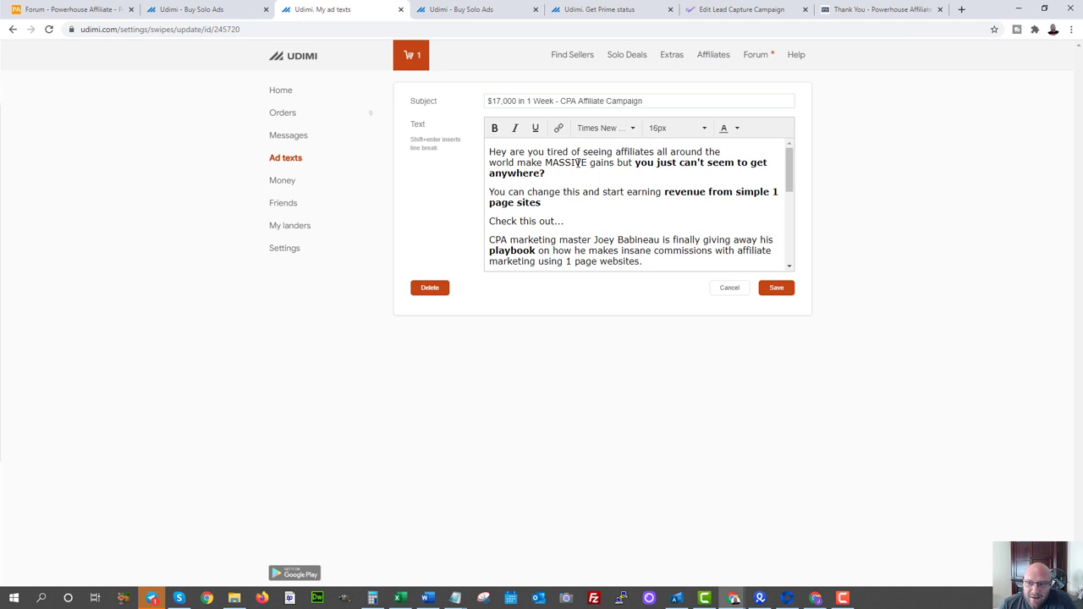
{"action": "scroll", "coordinate": [567, 177], "scroll_direction": "down", "scroll_amount": 1}
{"action": "scroll", "coordinate": [567, 177], "scroll_direction": "down", "scroll_amount": 1}
{"action": "scroll", "coordinate": [567, 177], "scroll_direction": "down", "scroll_amount": 1}
{"action": "scroll", "coordinate": [565, 177], "scroll_direction": "down", "scroll_amount": 1}
{"action": "scroll", "coordinate": [565, 178], "scroll_direction": "up", "scroll_amount": 2}
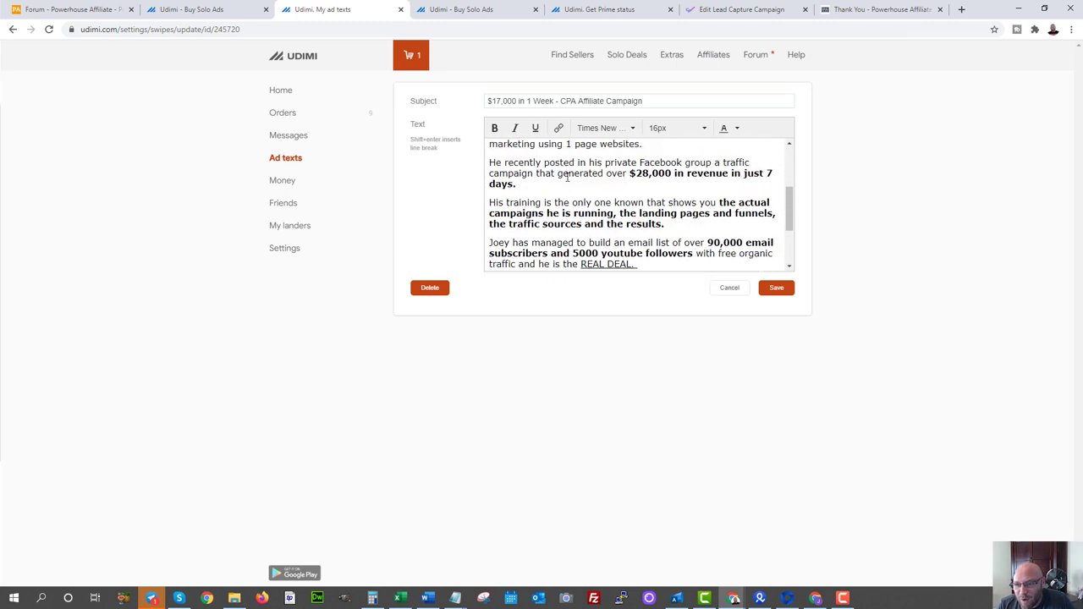
{"action": "scroll", "coordinate": [567, 177], "scroll_direction": "up", "scroll_amount": 1}
{"action": "scroll", "coordinate": [567, 178], "scroll_direction": "up", "scroll_amount": 2}
{"action": "scroll", "coordinate": [567, 177], "scroll_direction": "down", "scroll_amount": 1}
- Highlight the sentence ending '1 page websites', then return to the cart's $87 200-visitor order
{"action": "left_click_drag", "start_coordinate": [510, 203], "coordinate": [648, 203]}
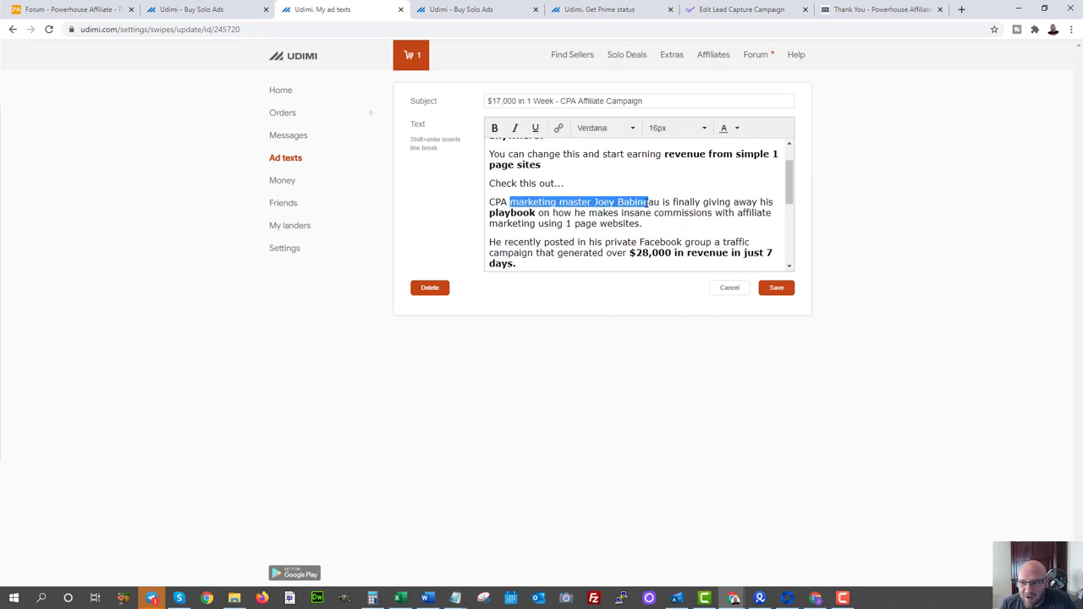
{"action": "left_click", "coordinate": [522, 216]}
{"action": "left_click_drag", "start_coordinate": [574, 213], "coordinate": [699, 222]}
{"action": "left_click", "coordinate": [699, 223]}
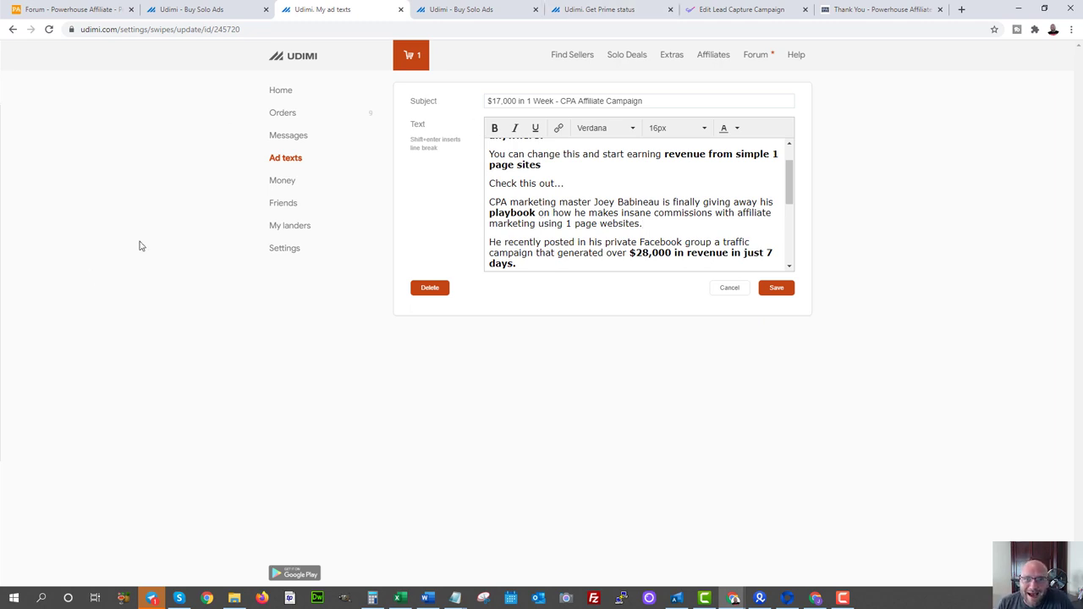
{"action": "scroll", "coordinate": [489, 152], "scroll_direction": "up", "scroll_amount": 2}
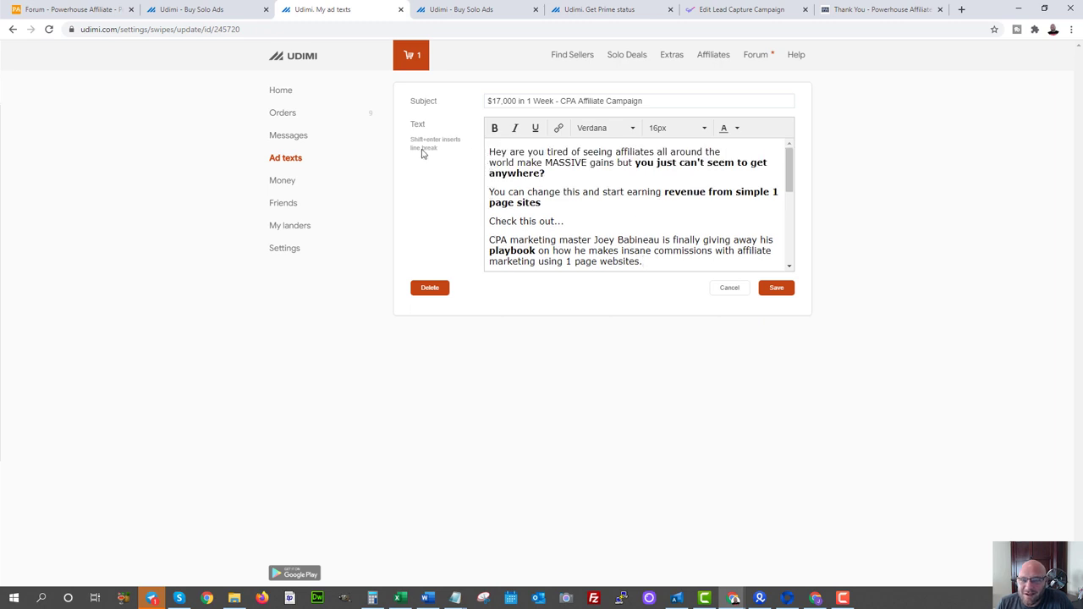
{"action": "left_click", "coordinate": [413, 59]}
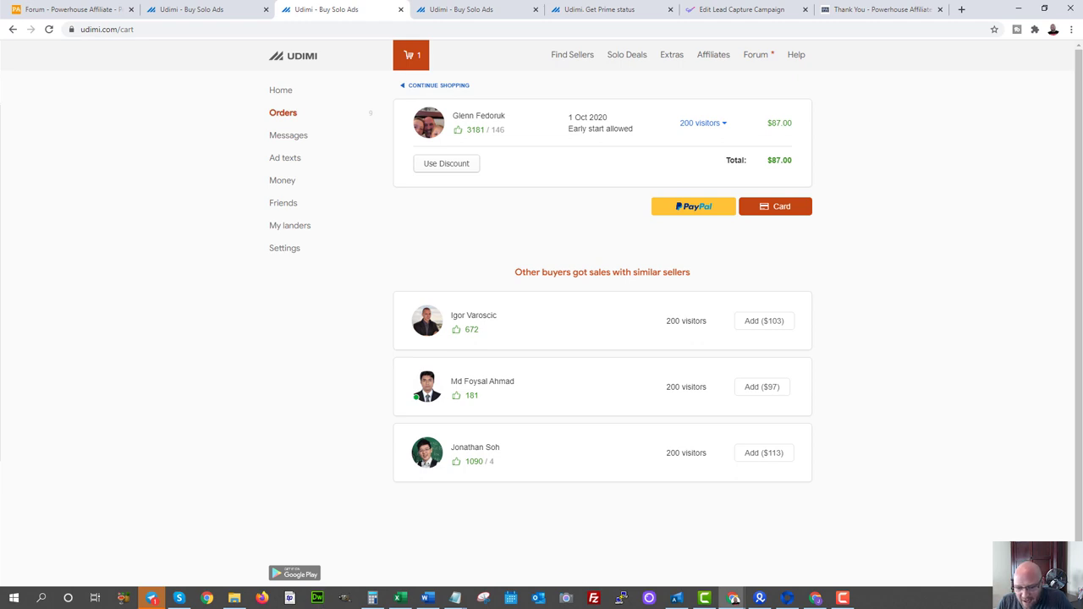
- In Excel, point out cost per click, 30 subscribers, cost per subscriber, $19 tripwire and break-even rows
{"action": "left_click", "coordinate": [400, 598]}
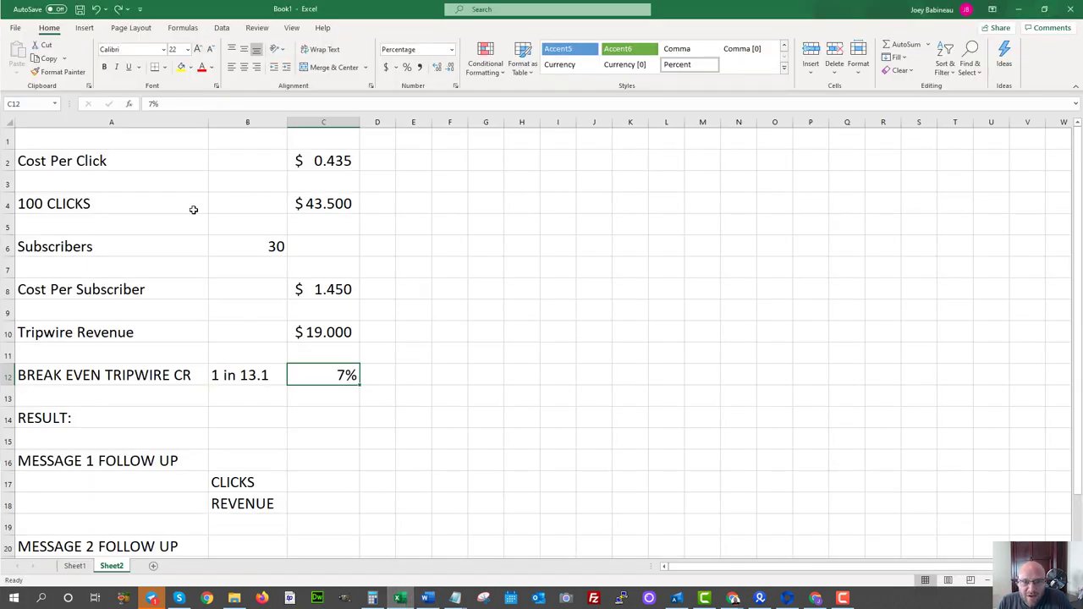
{"action": "left_click", "coordinate": [59, 163]}
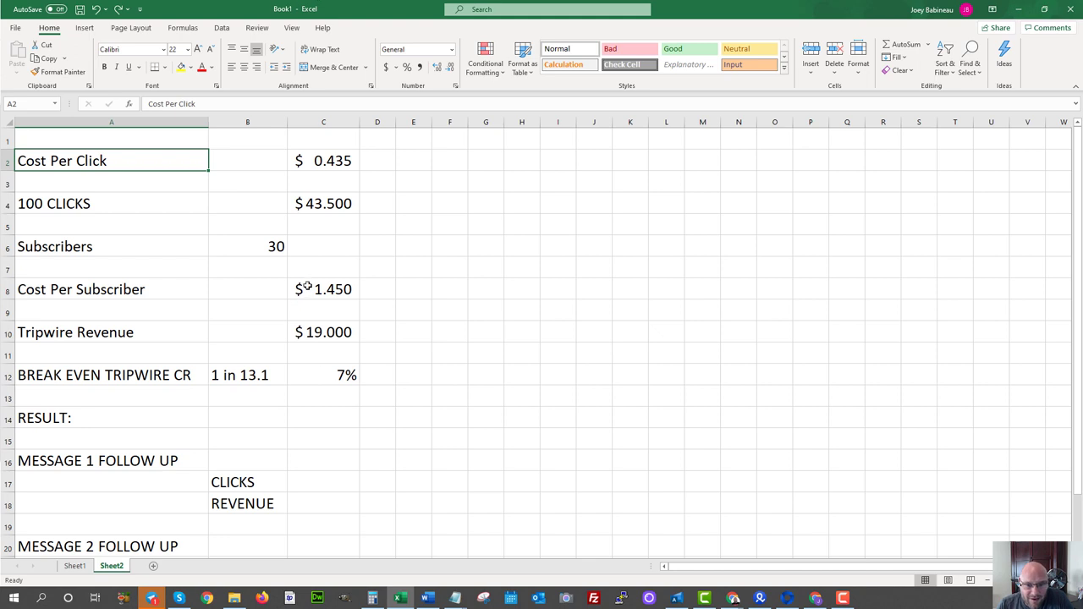
{"action": "left_click", "coordinate": [267, 247]}
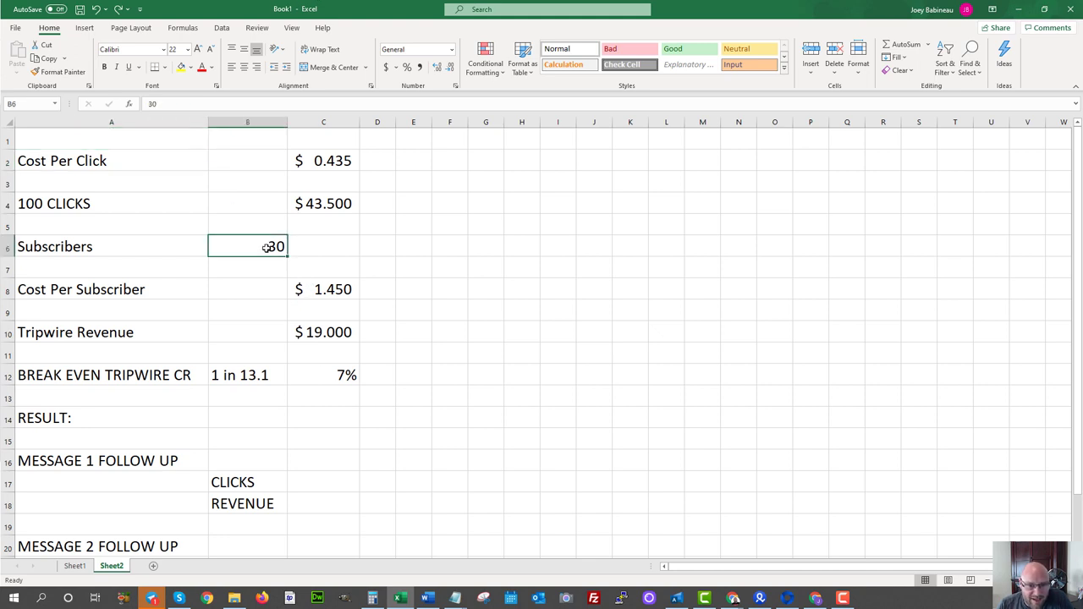
{"action": "left_click", "coordinate": [331, 292]}
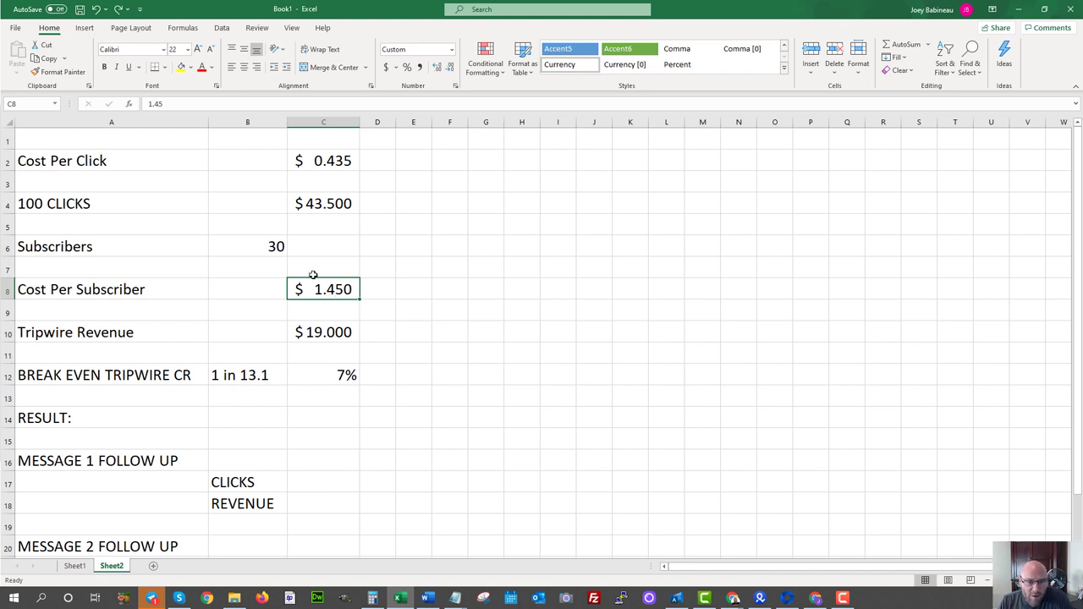
{"action": "left_click", "coordinate": [322, 336]}
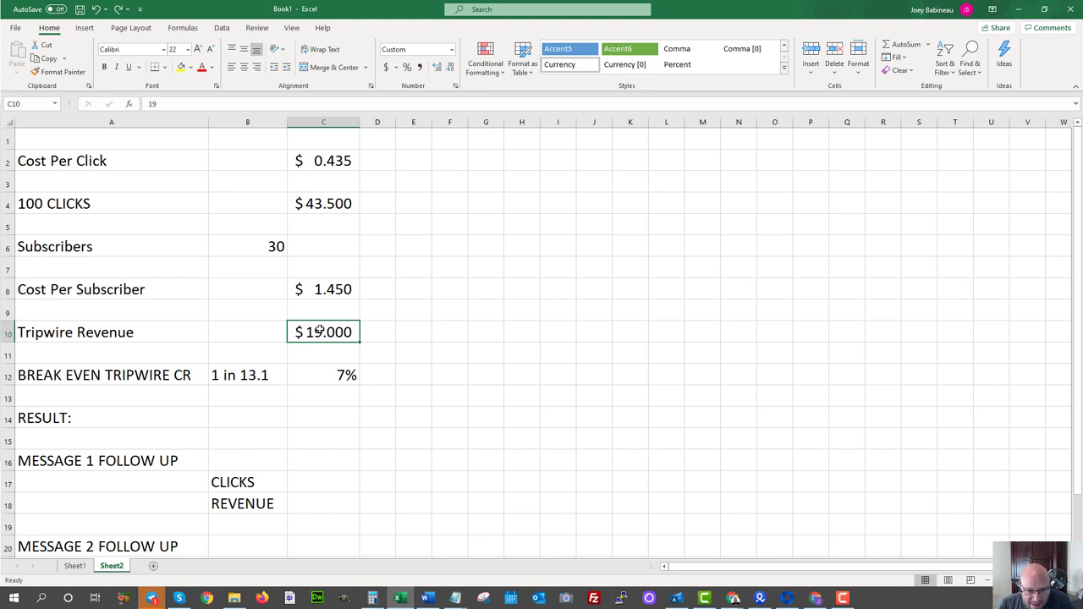
{"action": "left_click", "coordinate": [101, 375]}
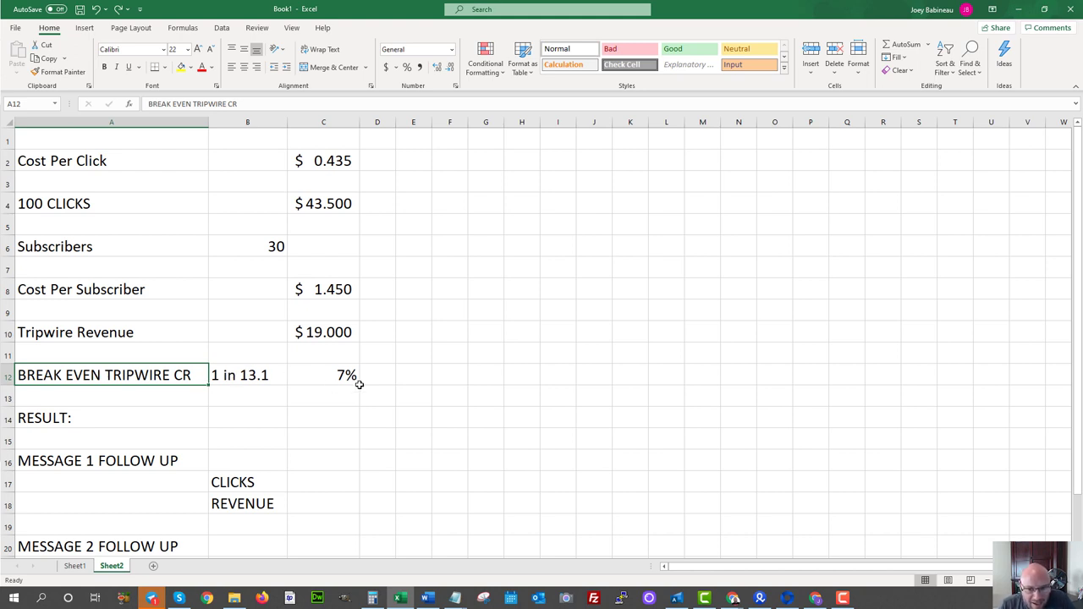
- Highlight the RESULT row and MESSAGE 1 FOLLOW UP heading, then minimize Excel back to the Udimi cart
{"action": "scroll", "coordinate": [315, 381], "scroll_direction": "down", "scroll_amount": 2}
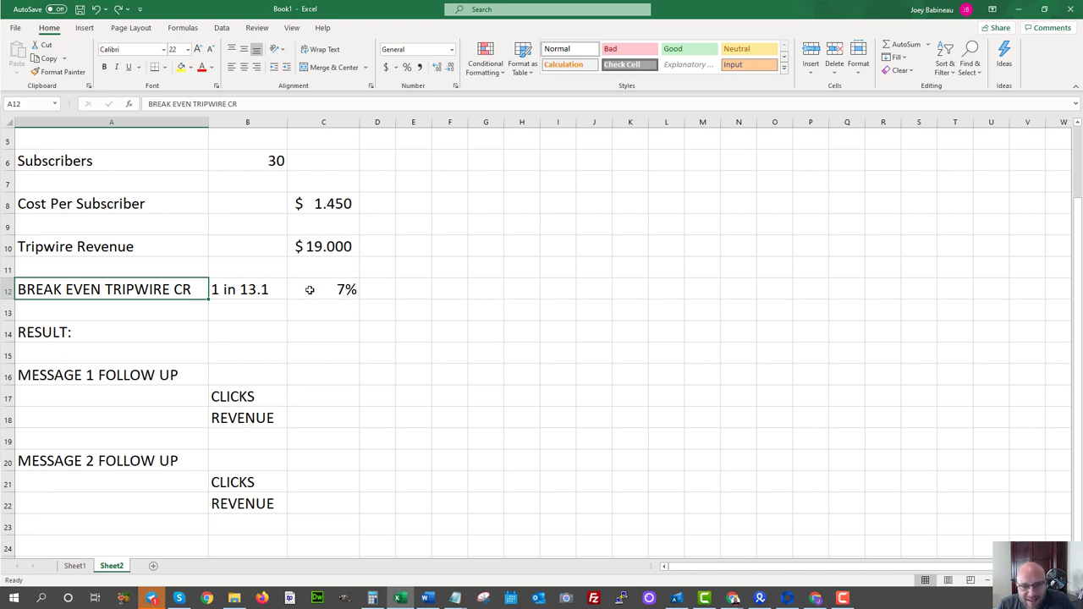
{"action": "scroll", "coordinate": [310, 289], "scroll_direction": "up", "scroll_amount": 2}
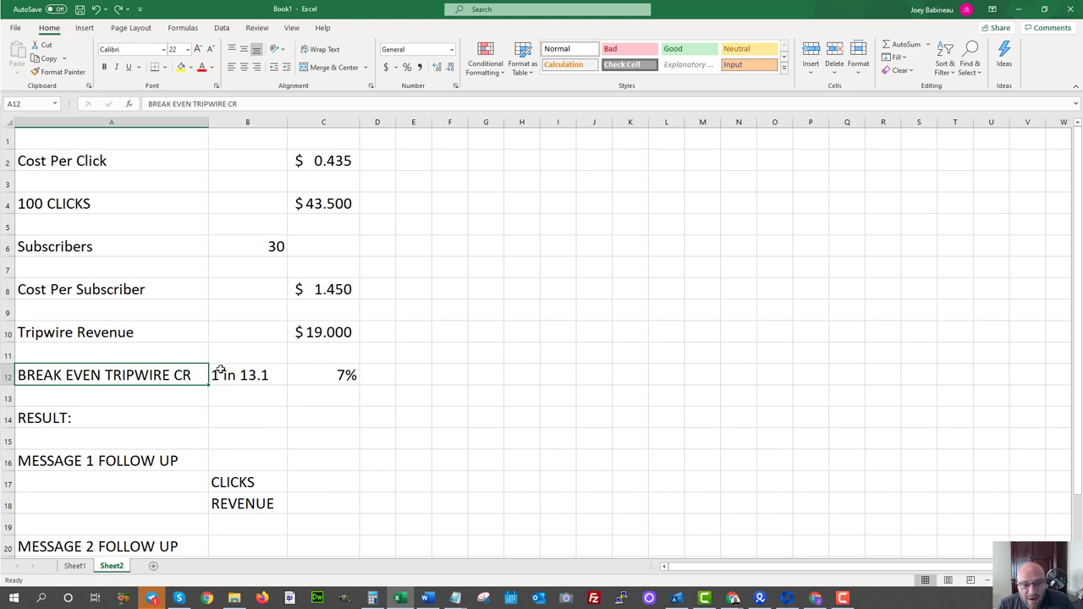
{"action": "scroll", "coordinate": [188, 368], "scroll_direction": "down", "scroll_amount": 3}
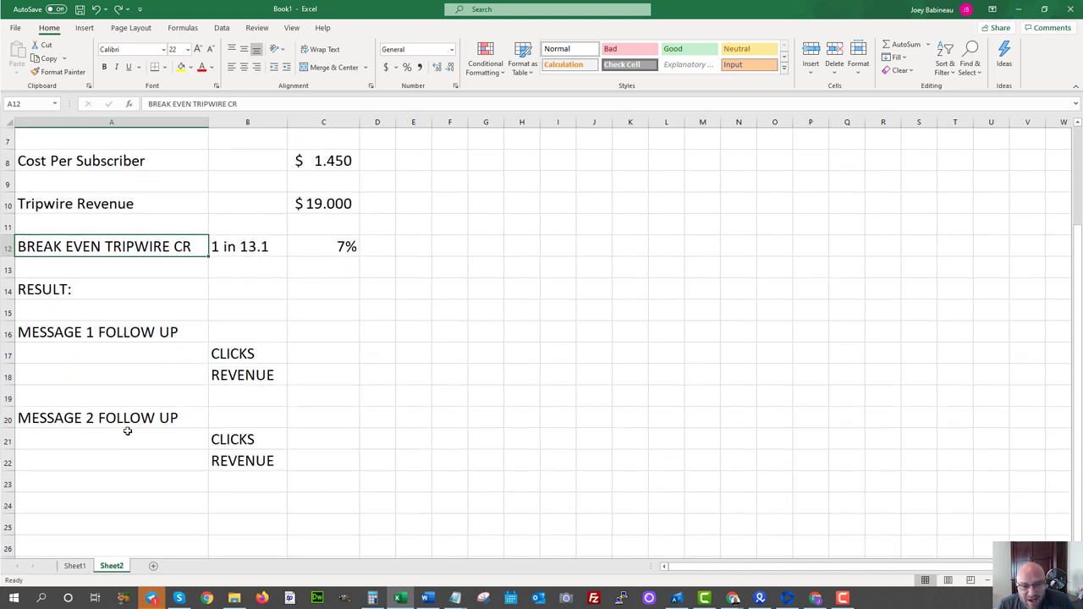
{"action": "scroll", "coordinate": [110, 338], "scroll_direction": "up", "scroll_amount": 3}
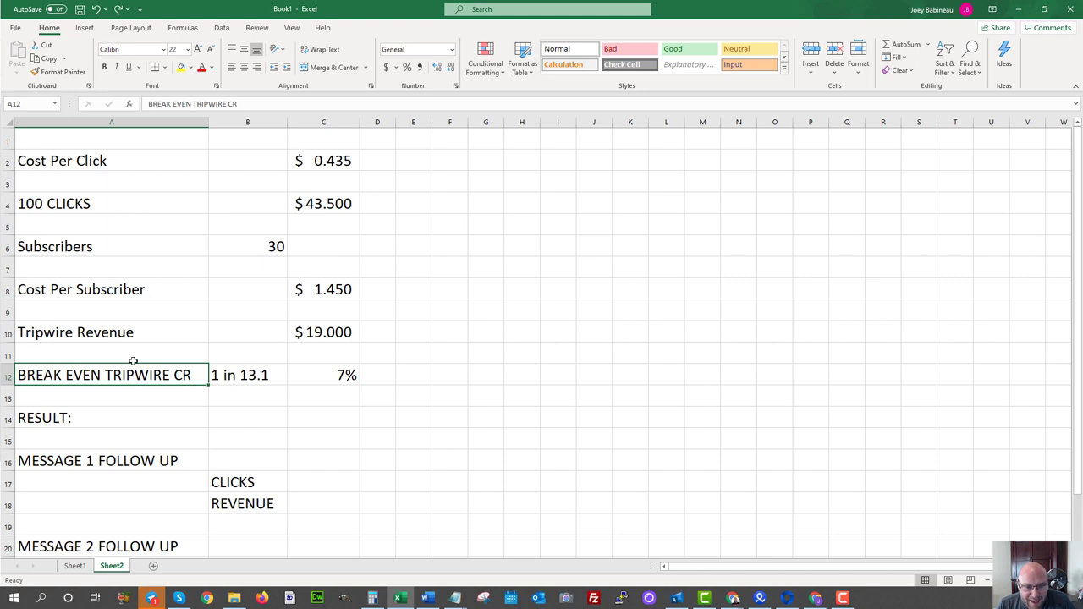
{"action": "left_click_drag", "start_coordinate": [39, 419], "coordinate": [337, 410]}
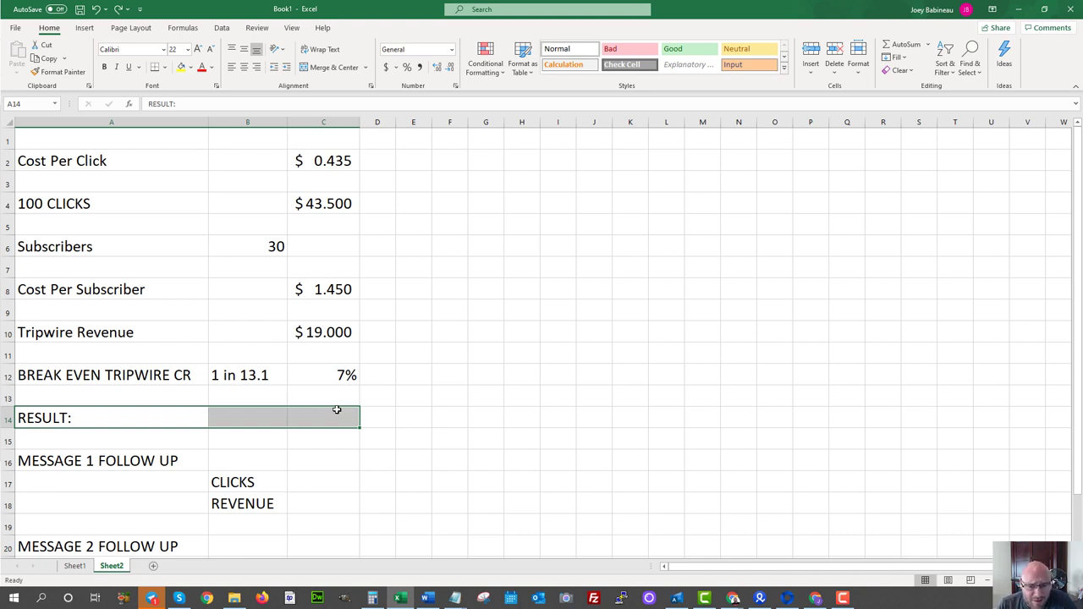
{"action": "scroll", "coordinate": [321, 410], "scroll_direction": "down", "scroll_amount": 2}
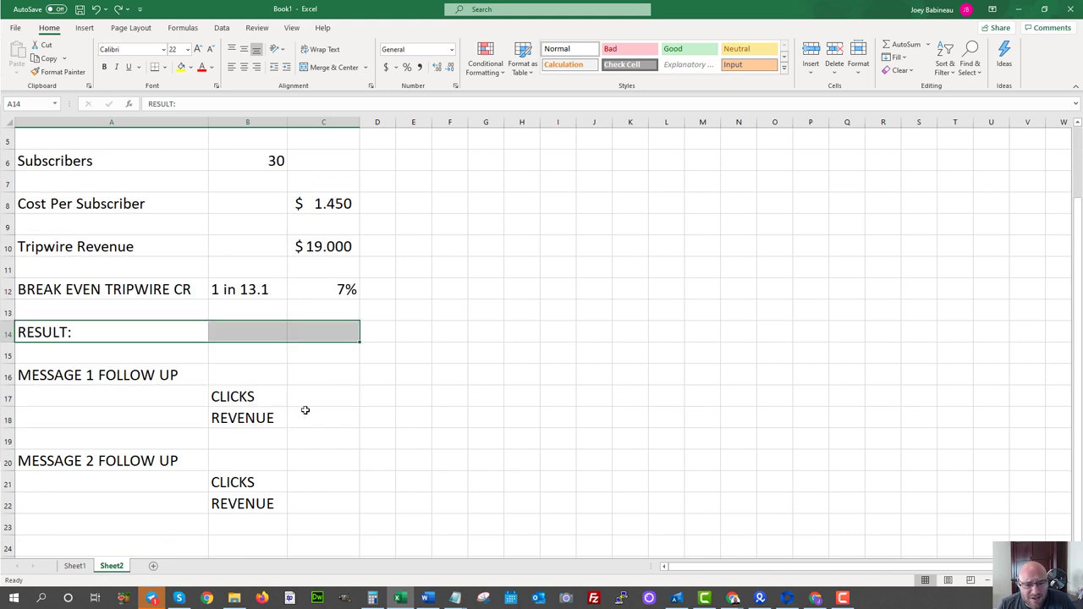
{"action": "left_click", "coordinate": [158, 370]}
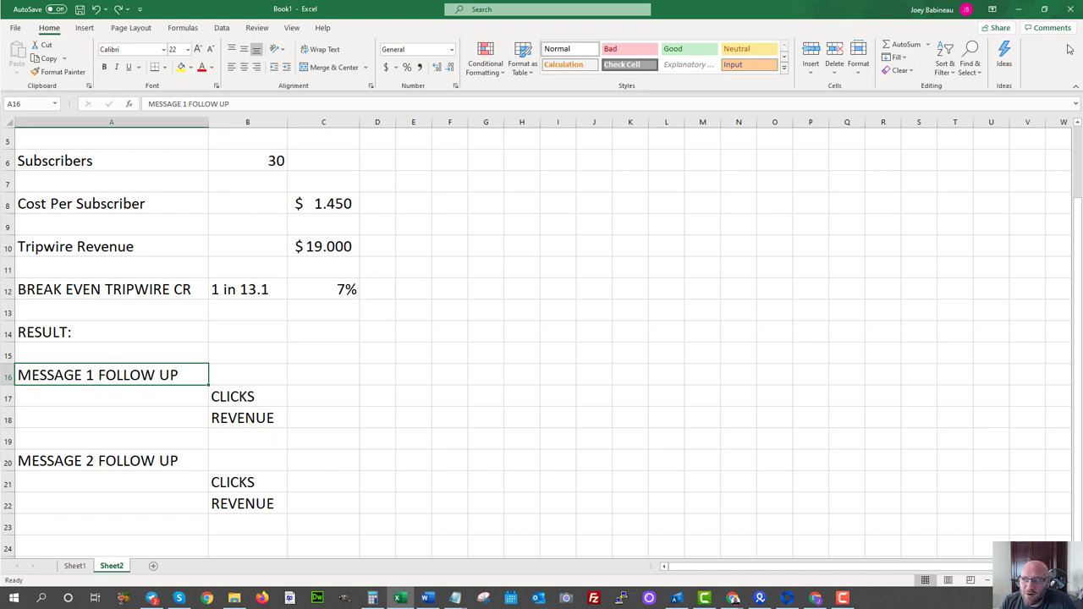
{"action": "left_click", "coordinate": [1020, 10]}
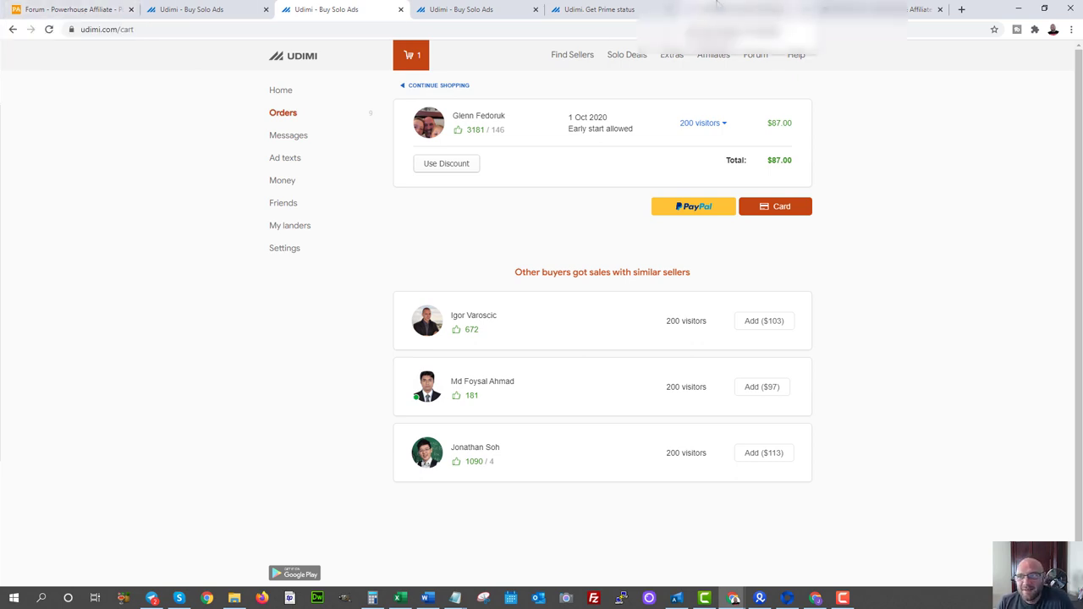
- In the Edit Lead Capture Campaign tab, inspect both squeeze-page URLs and the Step 2 after-opt-in name
{"action": "left_click", "coordinate": [718, 5]}
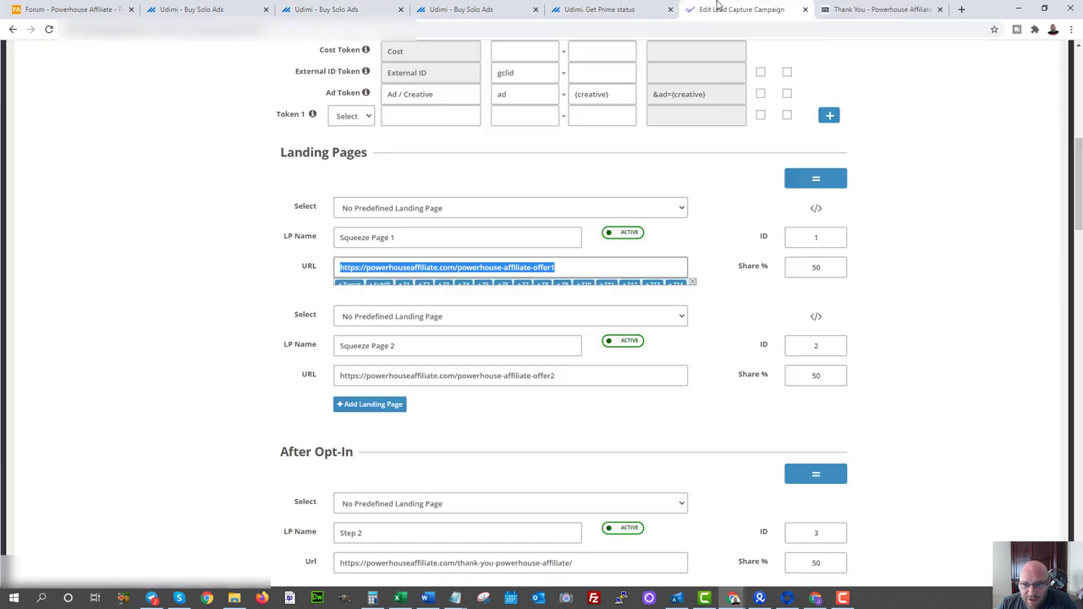
{"action": "left_click", "coordinate": [188, 235]}
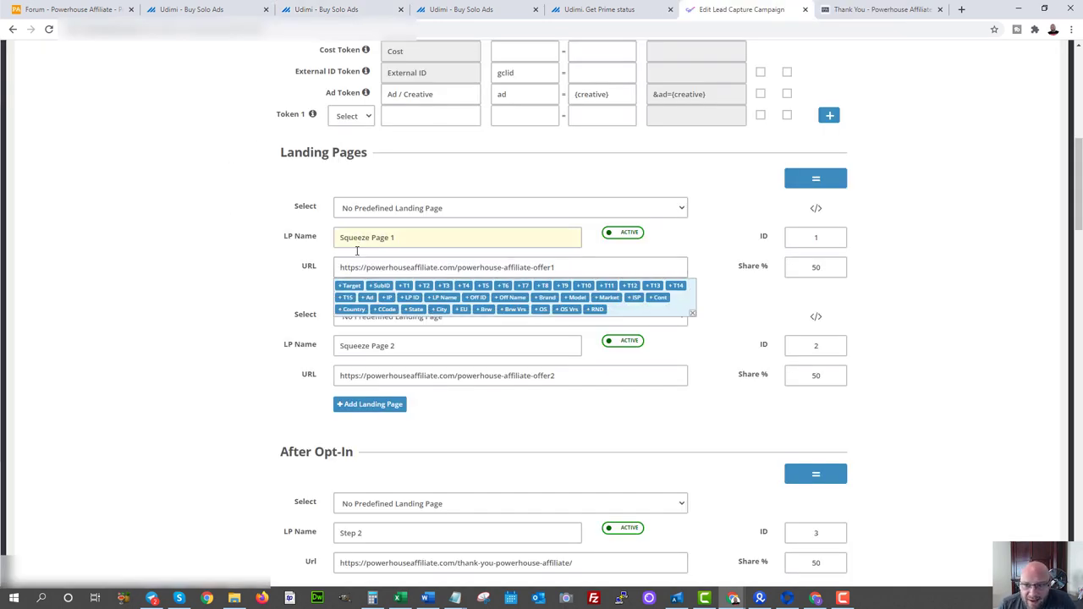
{"action": "left_click", "coordinate": [562, 267]}
{"action": "left_click_drag", "start_coordinate": [557, 376], "coordinate": [342, 376]}
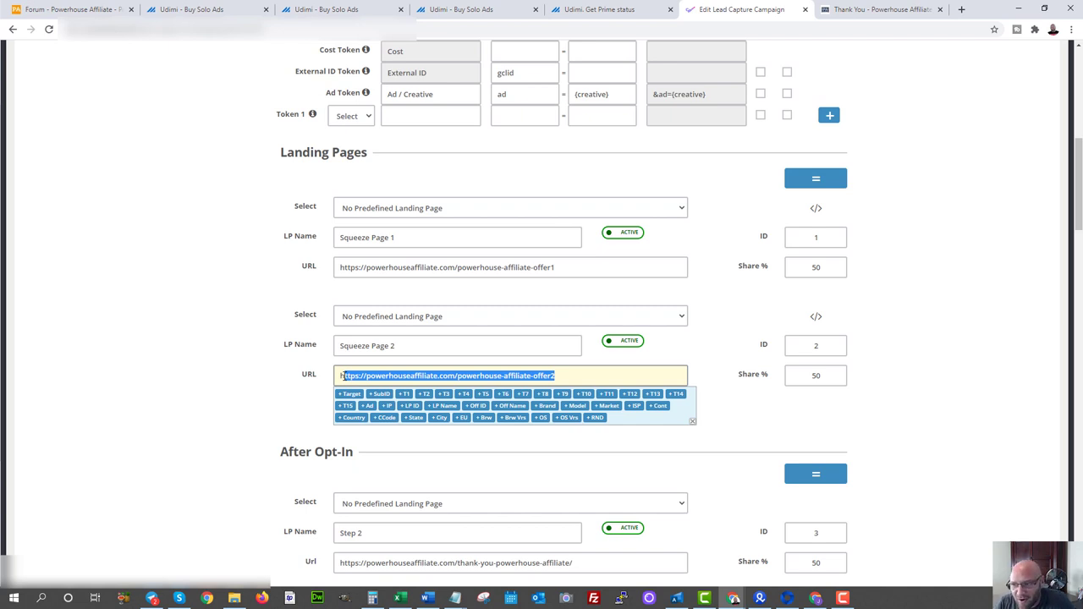
{"action": "scroll", "coordinate": [452, 382], "scroll_direction": "down", "scroll_amount": 2}
{"action": "scroll", "coordinate": [452, 381], "scroll_direction": "down", "scroll_amount": 1}
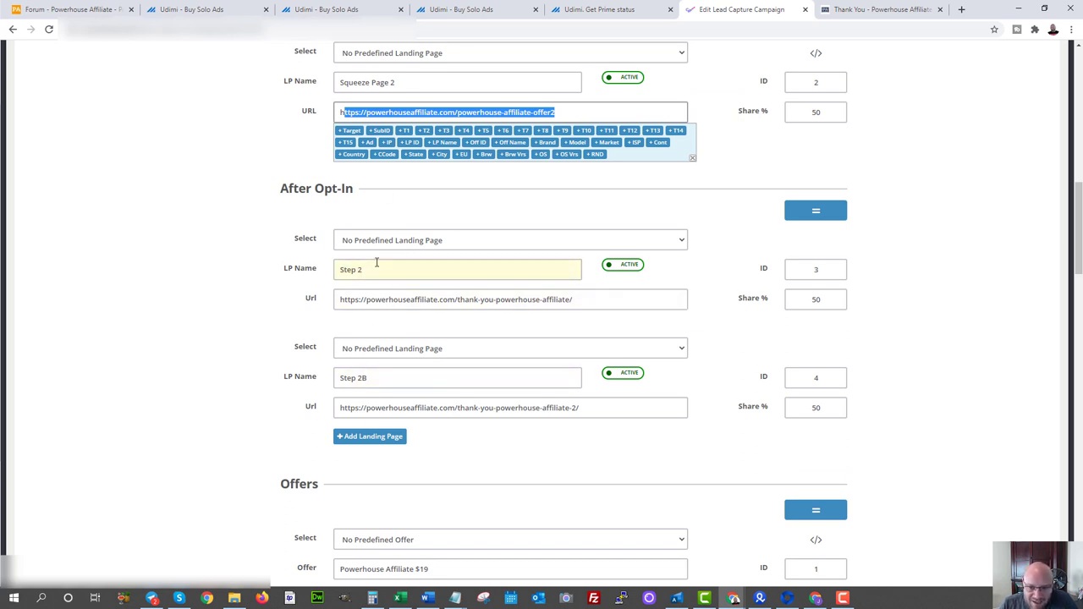
{"action": "left_click", "coordinate": [356, 271]}
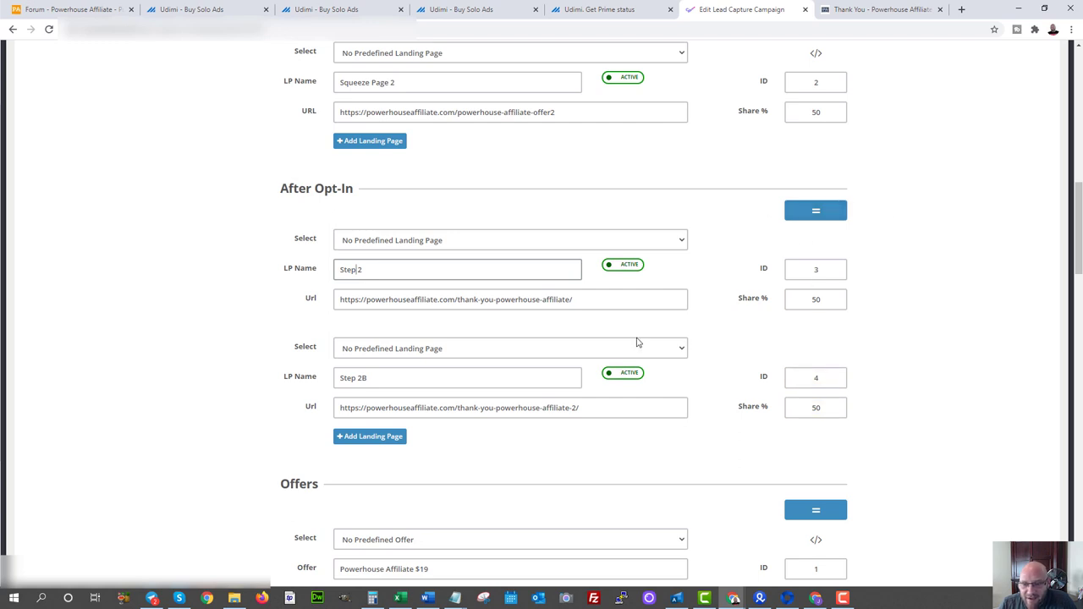
{"action": "scroll", "coordinate": [252, 423], "scroll_direction": "down", "scroll_amount": 1}
{"action": "scroll", "coordinate": [254, 419], "scroll_direction": "down", "scroll_amount": 1}
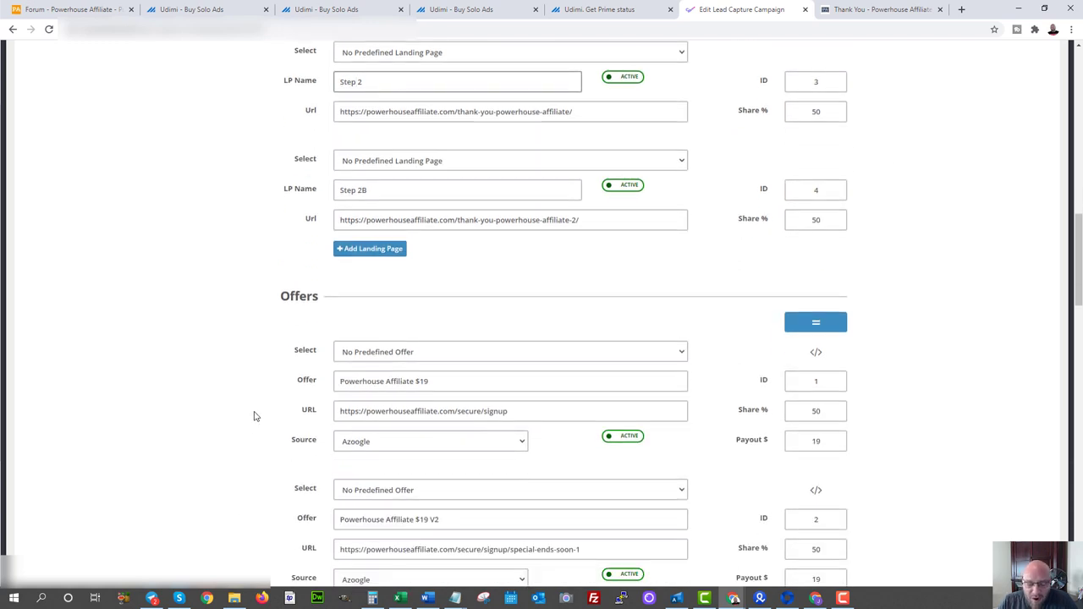
{"action": "scroll", "coordinate": [256, 411], "scroll_direction": "down", "scroll_amount": 2}
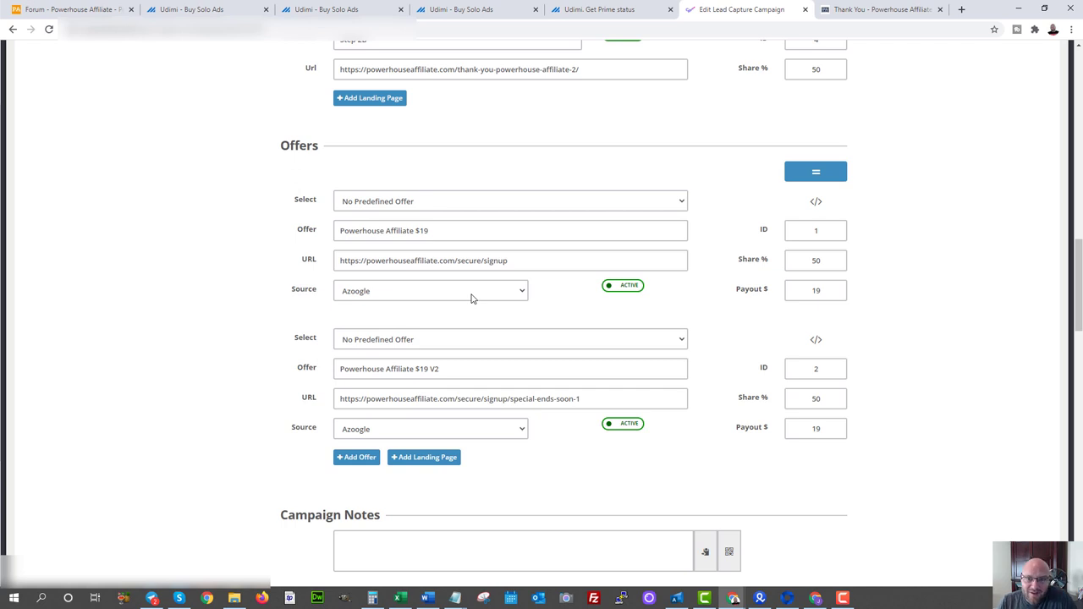
{"action": "left_click_drag", "start_coordinate": [270, 145], "coordinate": [315, 146]}
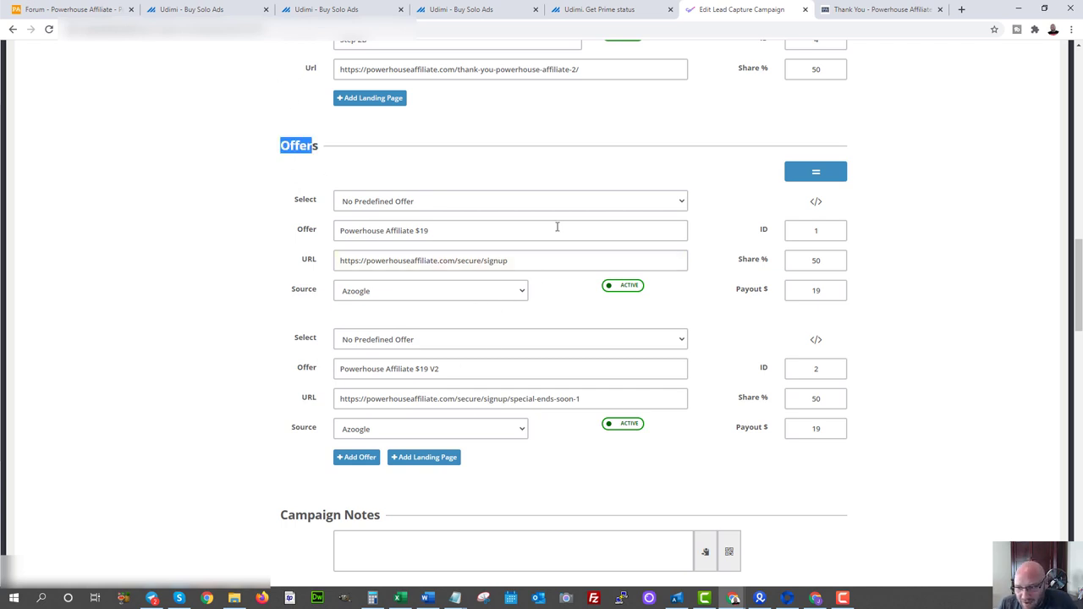
{"action": "scroll", "coordinate": [551, 310], "scroll_direction": "up", "scroll_amount": 4}
{"action": "scroll", "coordinate": [552, 311], "scroll_direction": "up", "scroll_amount": 3}
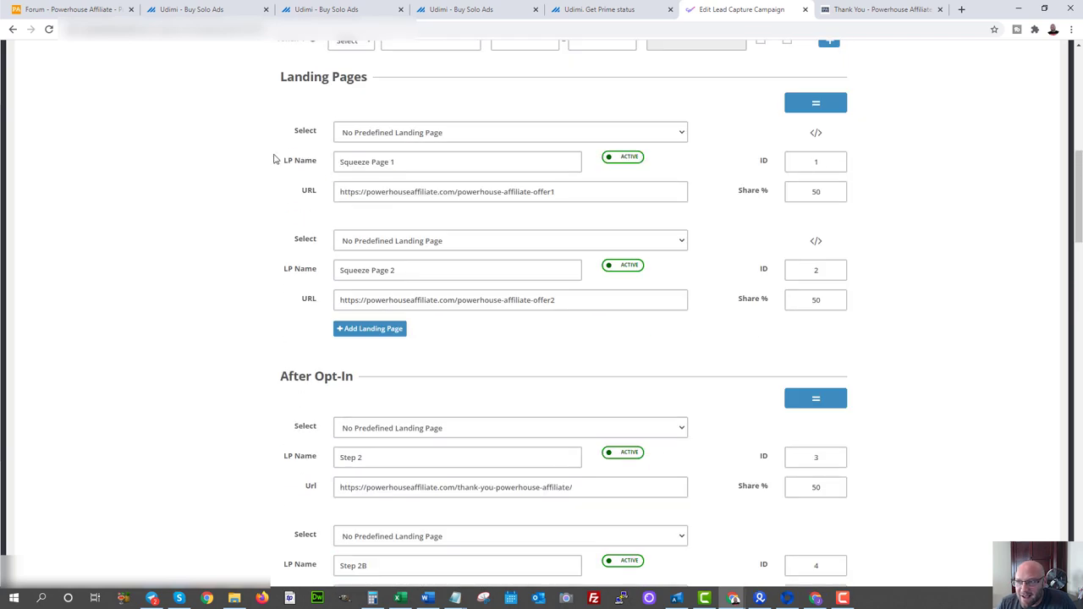
{"action": "scroll", "coordinate": [536, 356], "scroll_direction": "down", "scroll_amount": 2}
{"action": "scroll", "coordinate": [533, 423], "scroll_direction": "down", "scroll_amount": 2}
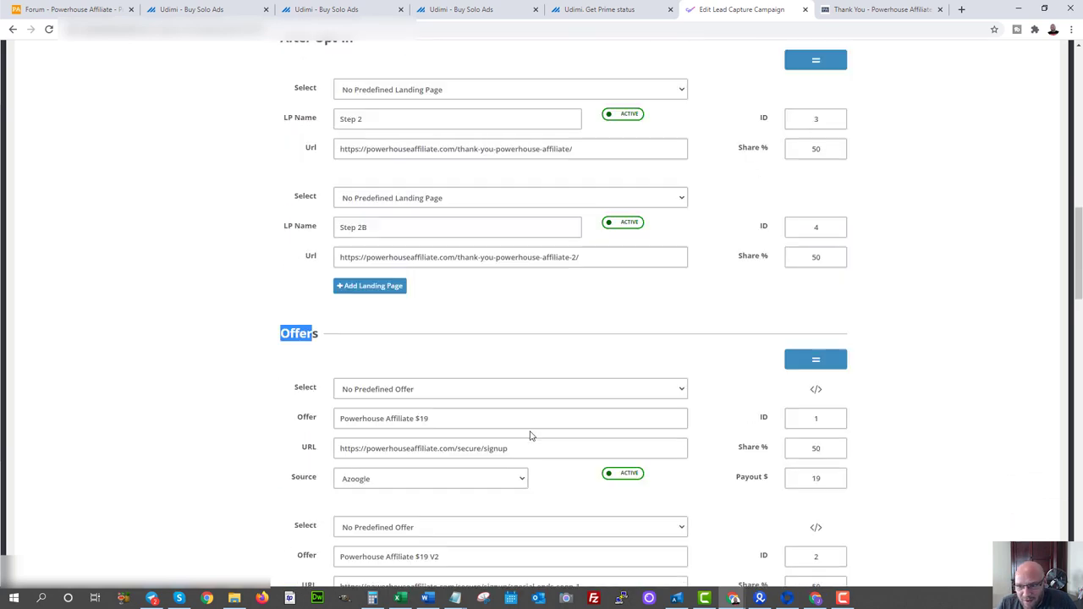
{"action": "scroll", "coordinate": [380, 138], "scroll_direction": "up", "scroll_amount": 2}
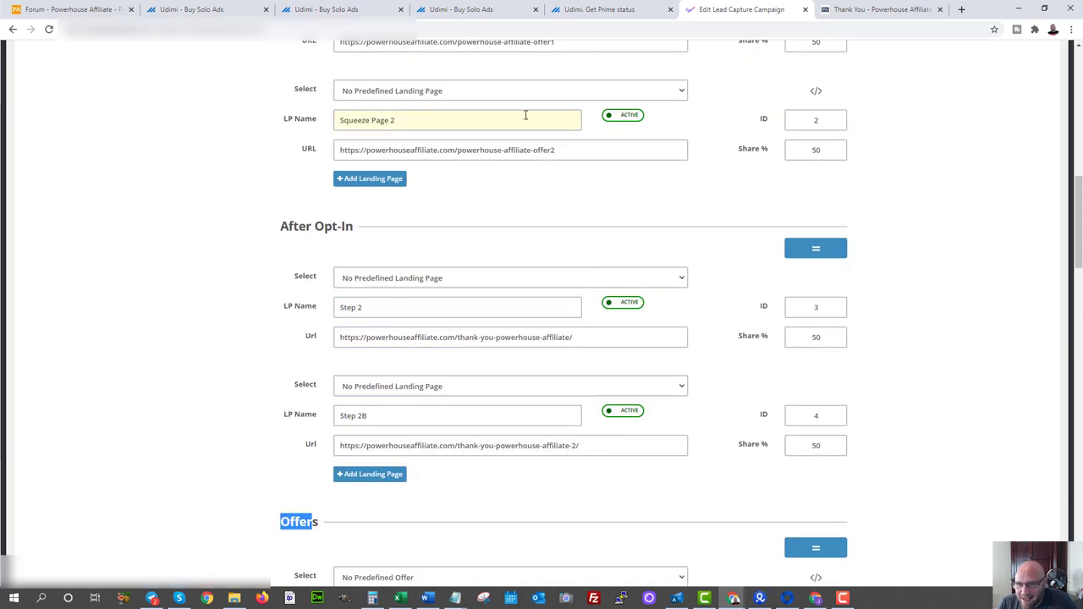
{"action": "scroll", "coordinate": [391, 372], "scroll_direction": "down", "scroll_amount": 2}
{"action": "scroll", "coordinate": [396, 377], "scroll_direction": "down", "scroll_amount": 2}
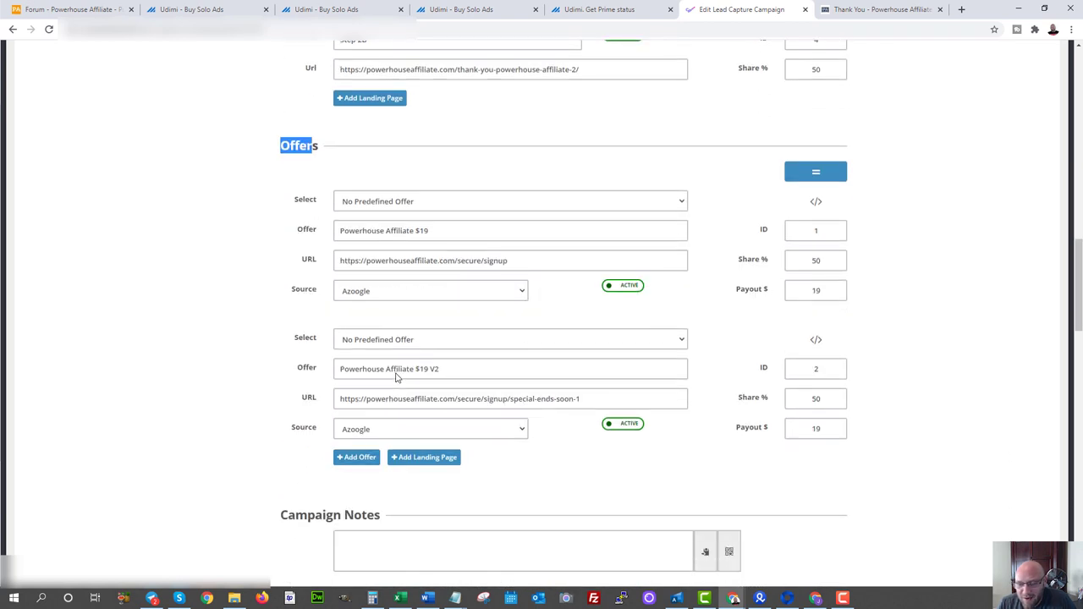